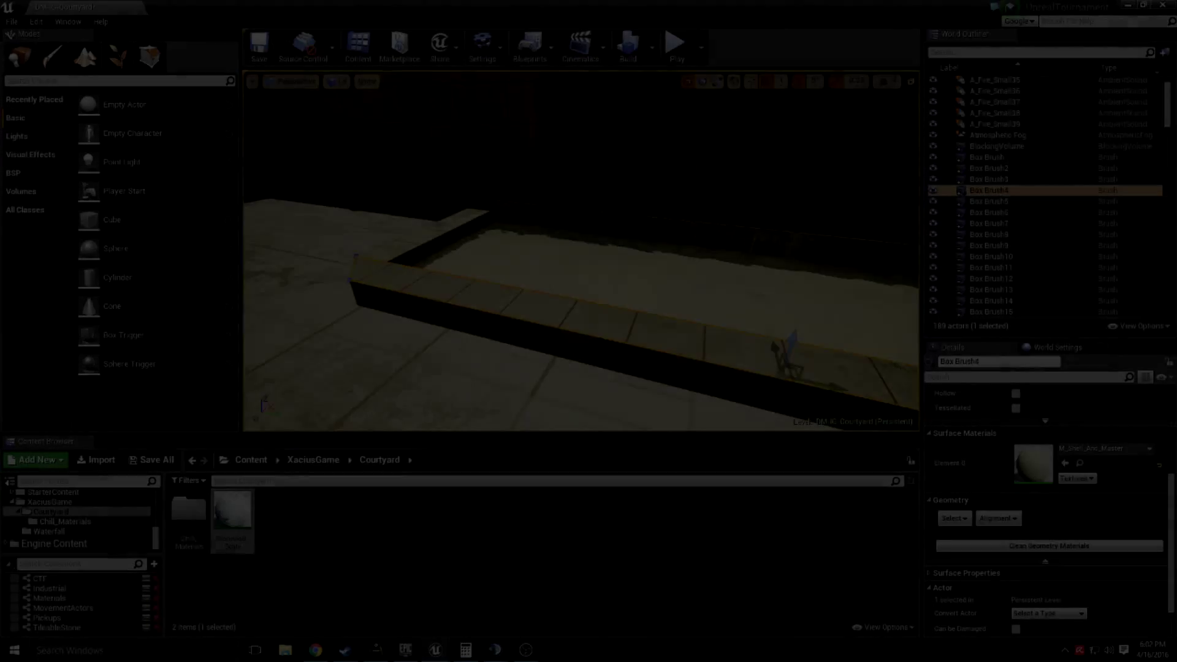
Step: Select the surfaces of the large wall brush behind the raised pool border
right_drag(447, 289, 447, 289)
ctrl+click(447, 289)
ctrl+click(630, 307)
ctrl+click(573, 143)
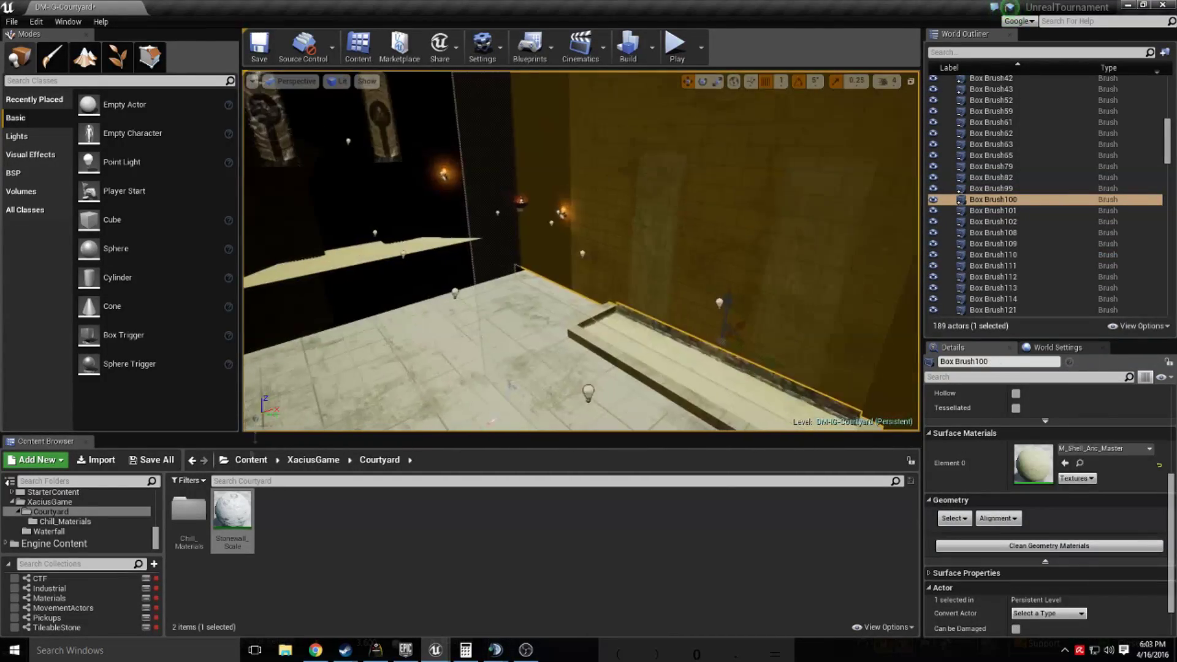
right_drag(674, 285, 674, 285)
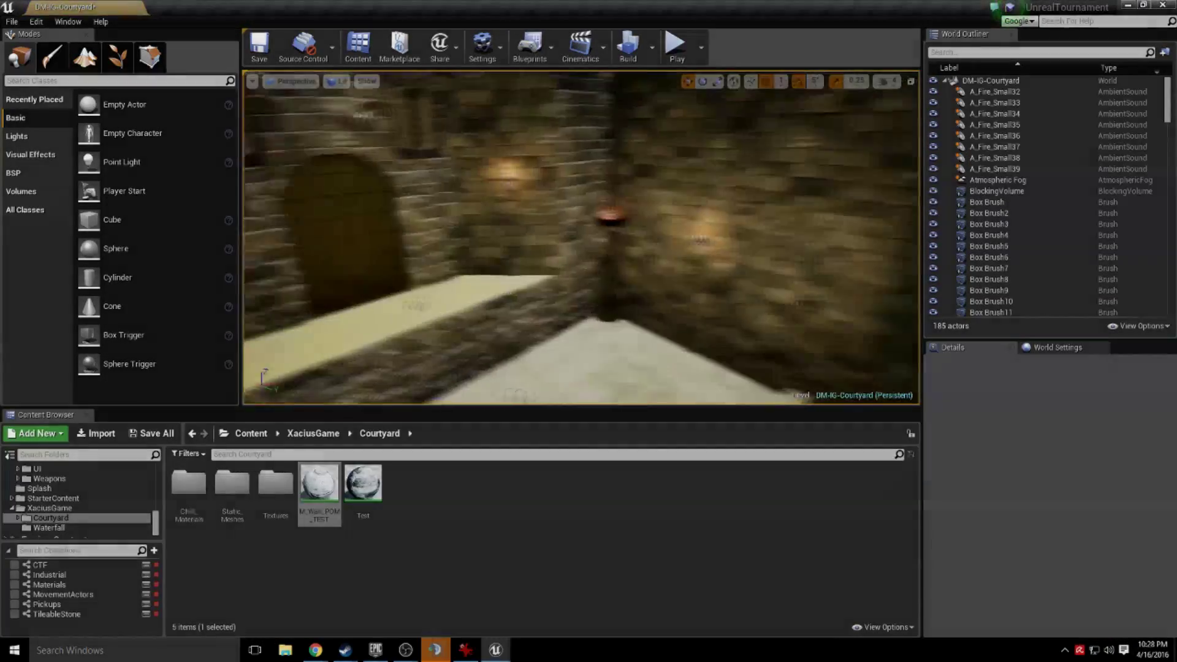
Step: Apply the M_Wall_POM_TEST material to the courtyard walls beside the doorway and torches
right_drag(435, 305, 435, 304)
click(315, 649)
right_drag(580, 238, 631, 226)
drag(318, 490, 549, 261)
right_drag(549, 260, 588, 261)
drag(318, 490, 576, 257)
mouse_move(576, 257)
right_down()
mouse_move(606, 258)
mouse_move(521, 238)
mouse_move(668, 238)
mouse_move(521, 238)
mouse_move(638, 238)
right_up()
Step: Select the remaining plain wall surfaces and apply the M_Wall_POM_TEST material to them
ctrl+click(580, 238)
ctrl+click(580, 238)
click(581, 238)
click(705, 233)
drag(335, 467, 705, 233)
mouse_move(705, 233)
right_down()
mouse_move(613, 233)
mouse_move(662, 246)
mouse_move(674, 233)
mouse_move(686, 154)
right_up()
click(705, 233)
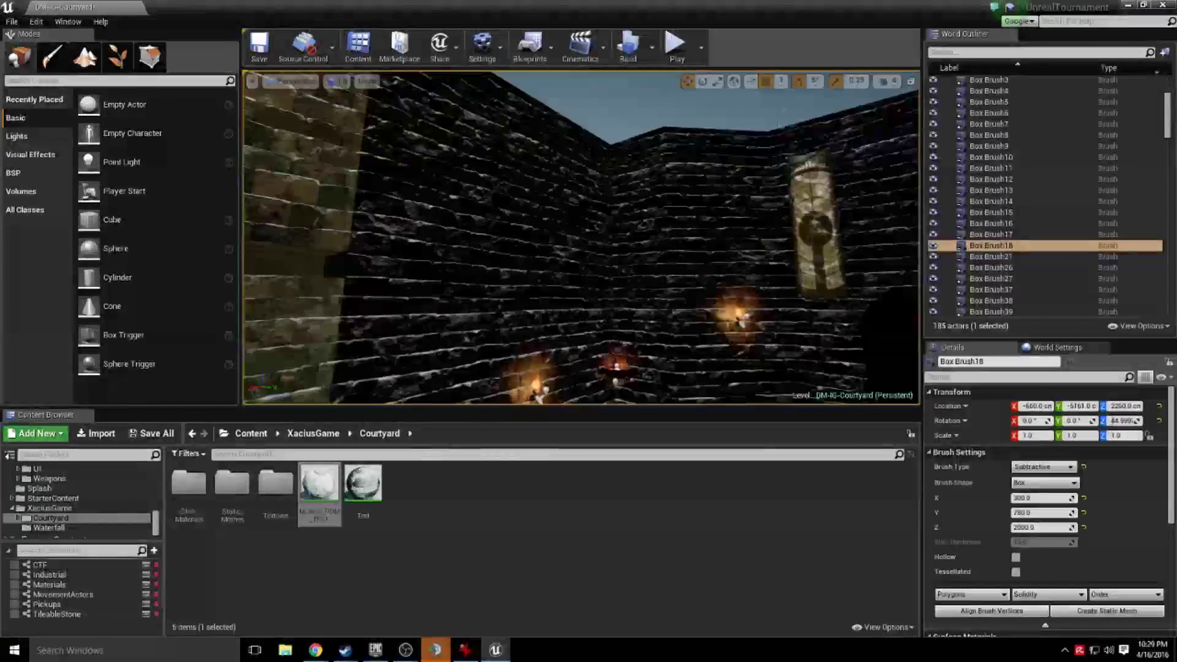
Step: Apply the M_Wall_POM_TEST material to the surface inside the rectangular recess high in the wall
mouse_move(581, 237)
right_down()
mouse_move(491, 282)
mouse_move(552, 202)
right_up()
click(686, 244)
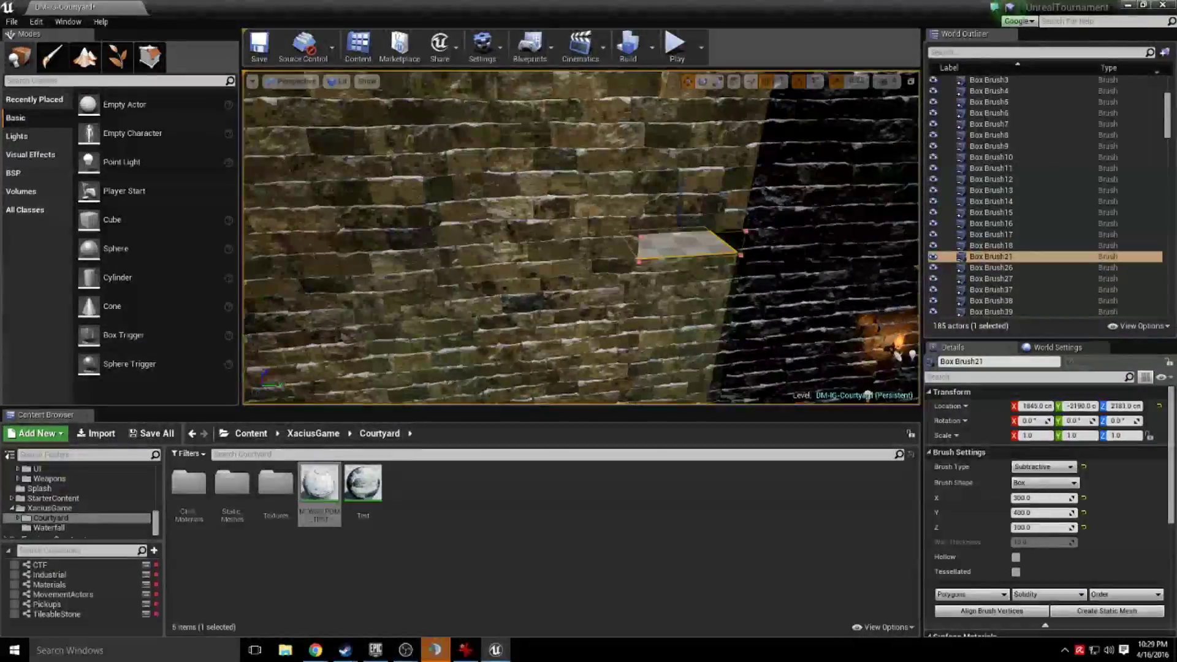
right_drag(687, 244, 650, 245)
drag(319, 490, 678, 248)
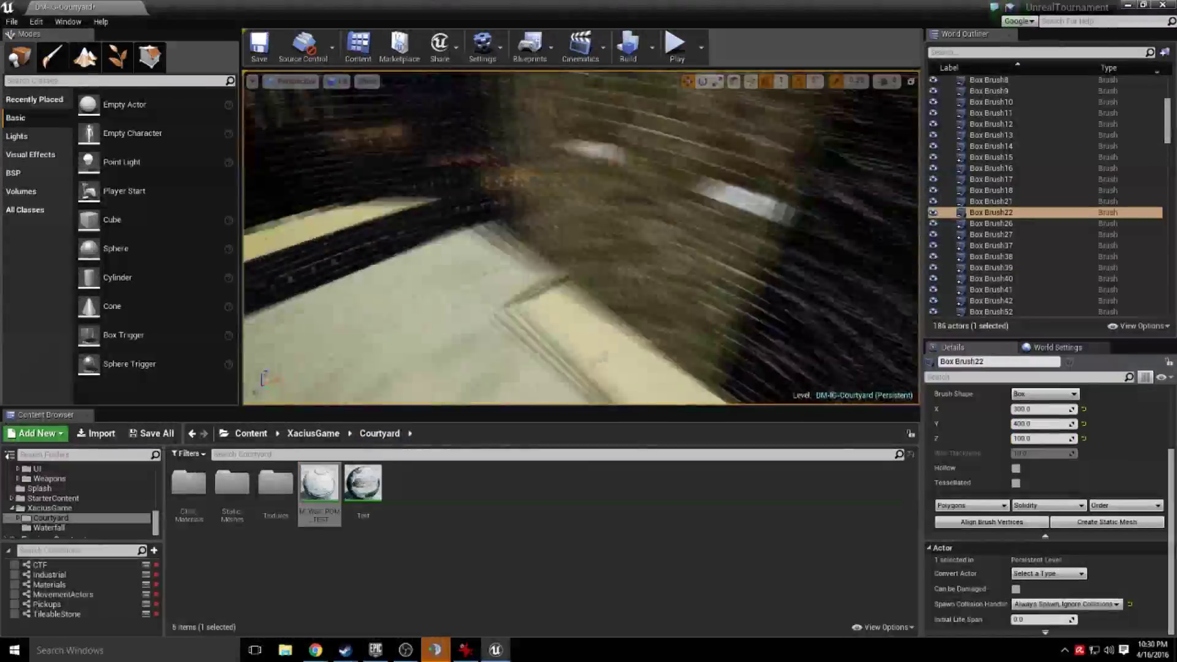
Step: Select both wall recess brushes together with the pool's border brushes beneath them
mouse_move(581, 238)
right_down()
mouse_move(644, 227)
mouse_move(622, 282)
mouse_move(582, 233)
right_up()
click(698, 297)
mouse_move(698, 297)
right_down()
mouse_move(674, 184)
mouse_move(581, 208)
mouse_move(581, 264)
mouse_move(613, 227)
right_up()
click(549, 200)
click(709, 141)
click(697, 216)
ctrl+click(535, 172)
right_drag(535, 172, 535, 288)
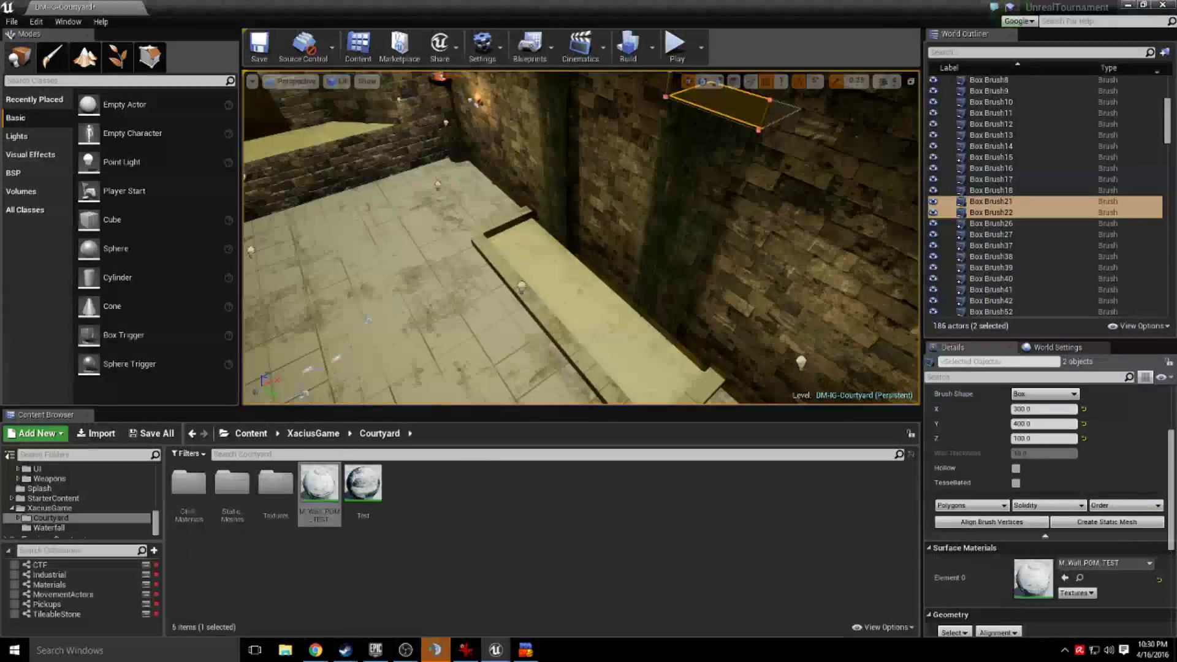
ctrl+click(552, 276)
ctrl+click(668, 340)
right_drag(668, 341, 686, 365)
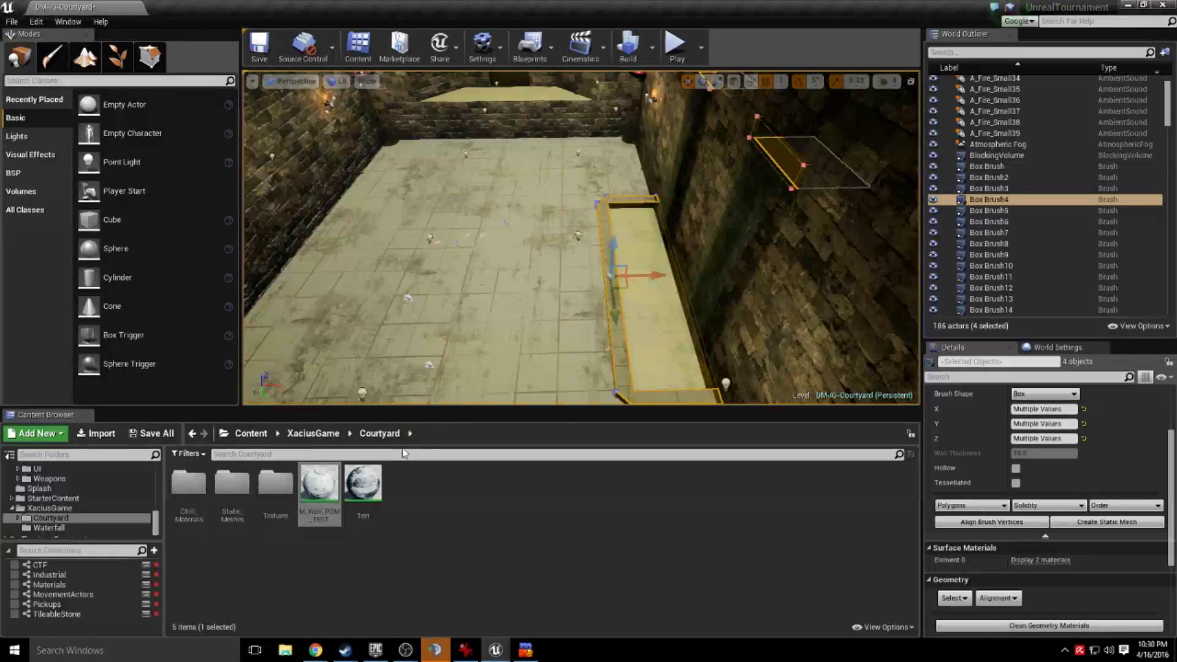
Step: Duplicate the selected recess and pool border brushes and position the rotated copies on the opposite side of the courtyard
key(ctrl+z)
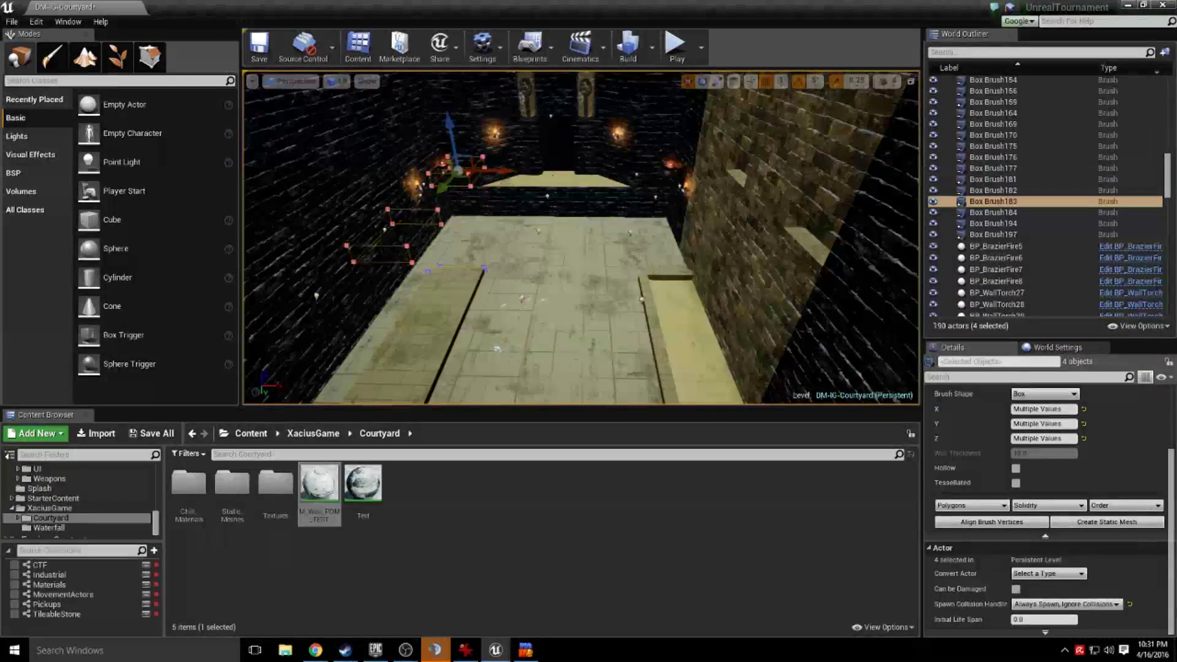
key(ctrl+z)
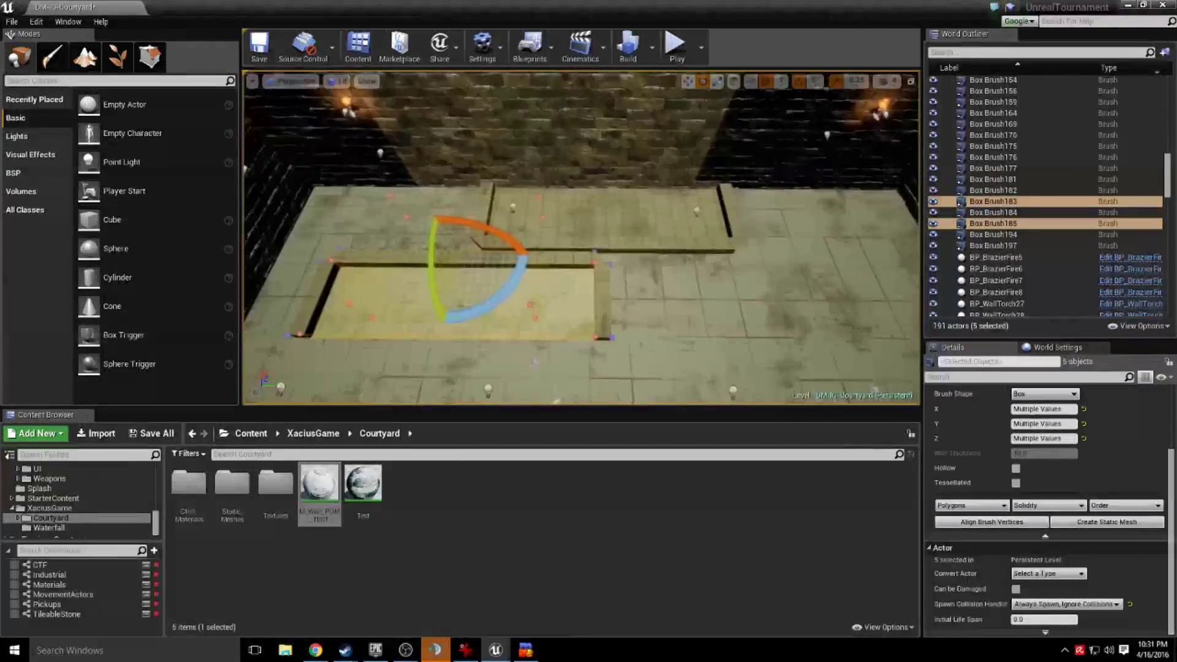
key(w)
right_drag(580, 238, 580, 343)
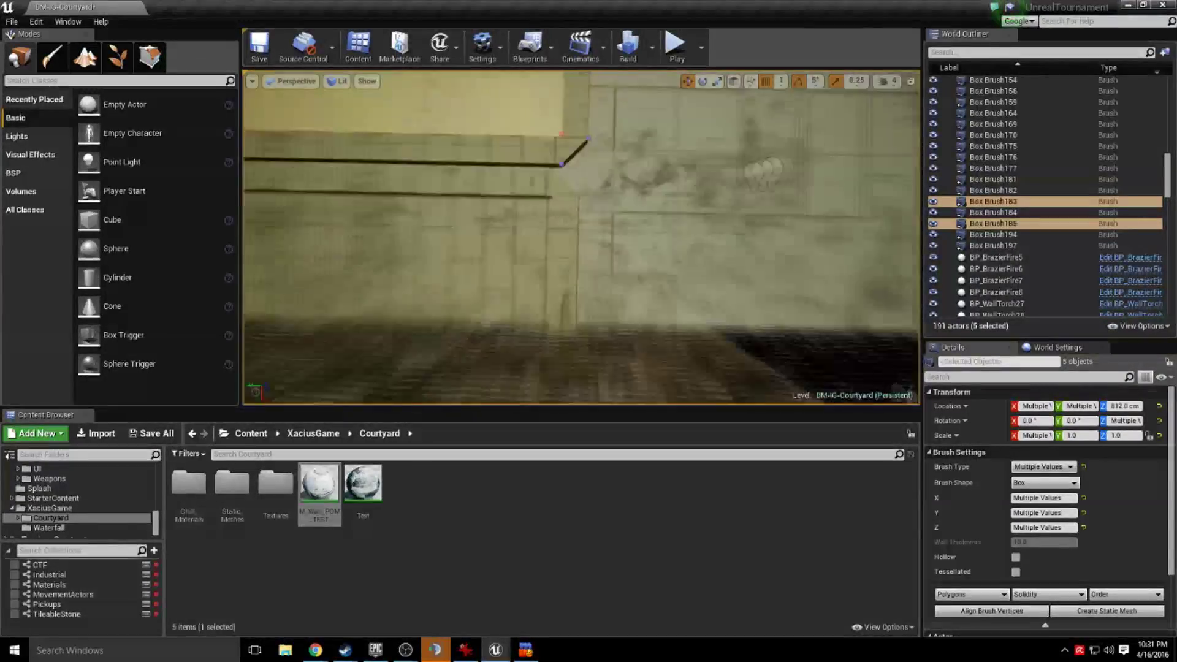
right_drag(340, 190, 340, 132)
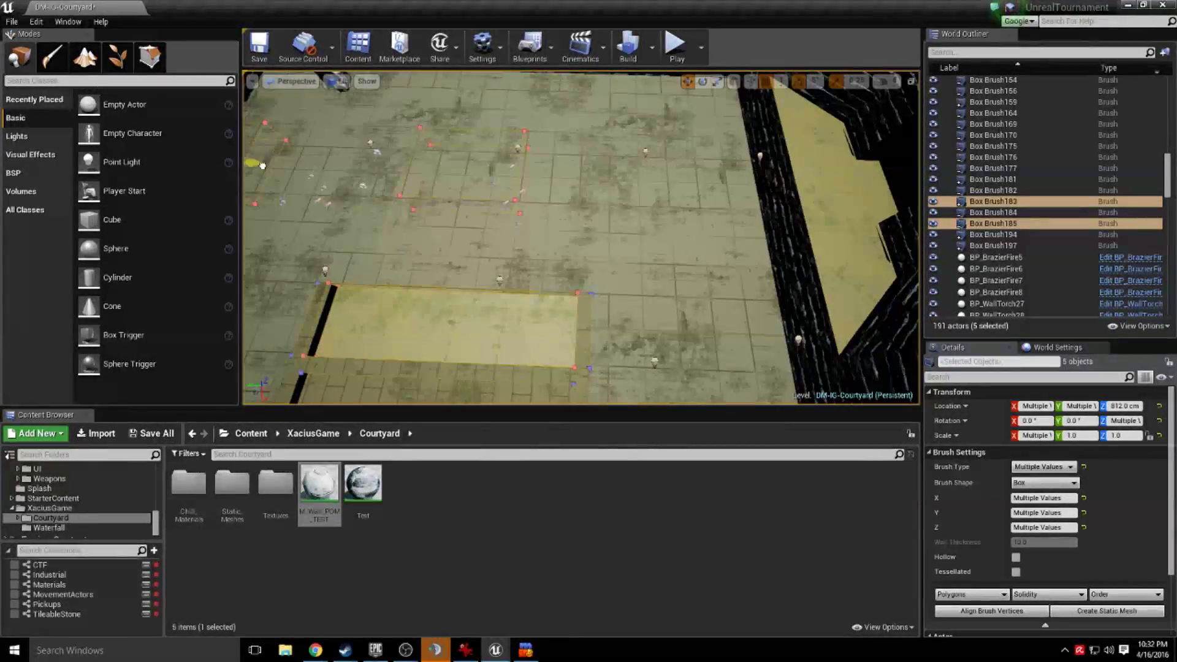
right_drag(580, 238, 580, 202)
key(w)
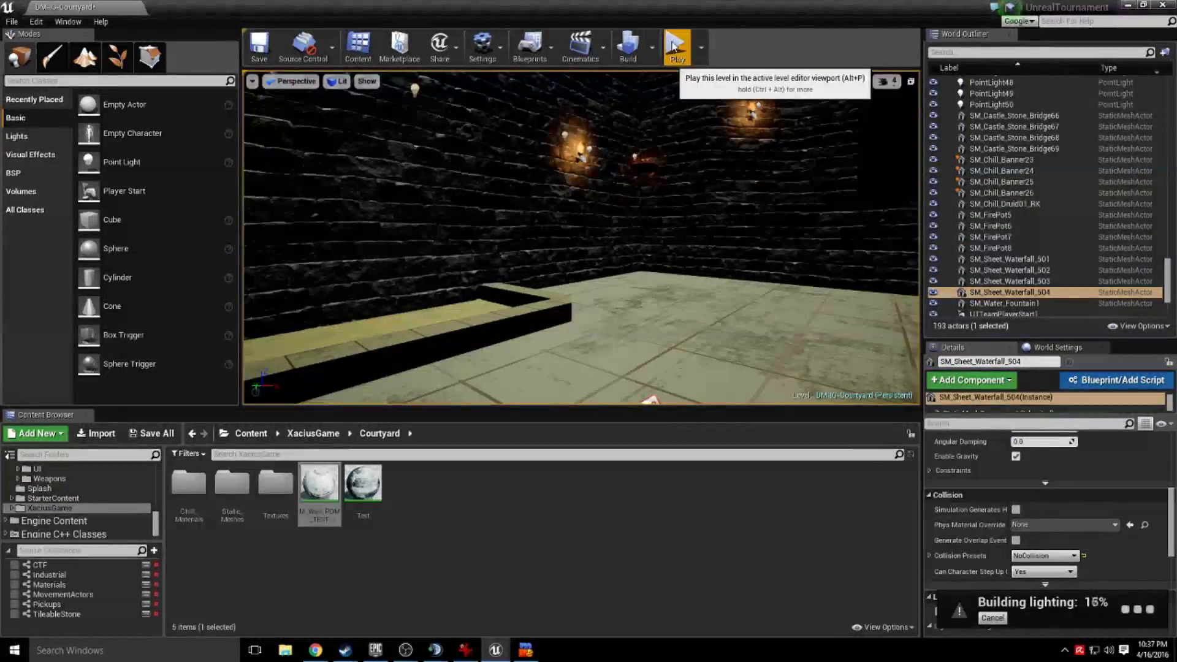
Step: Inspect the dark brick walls and pool up close and play the level in the viewport
right_drag(581, 238, 551, 238)
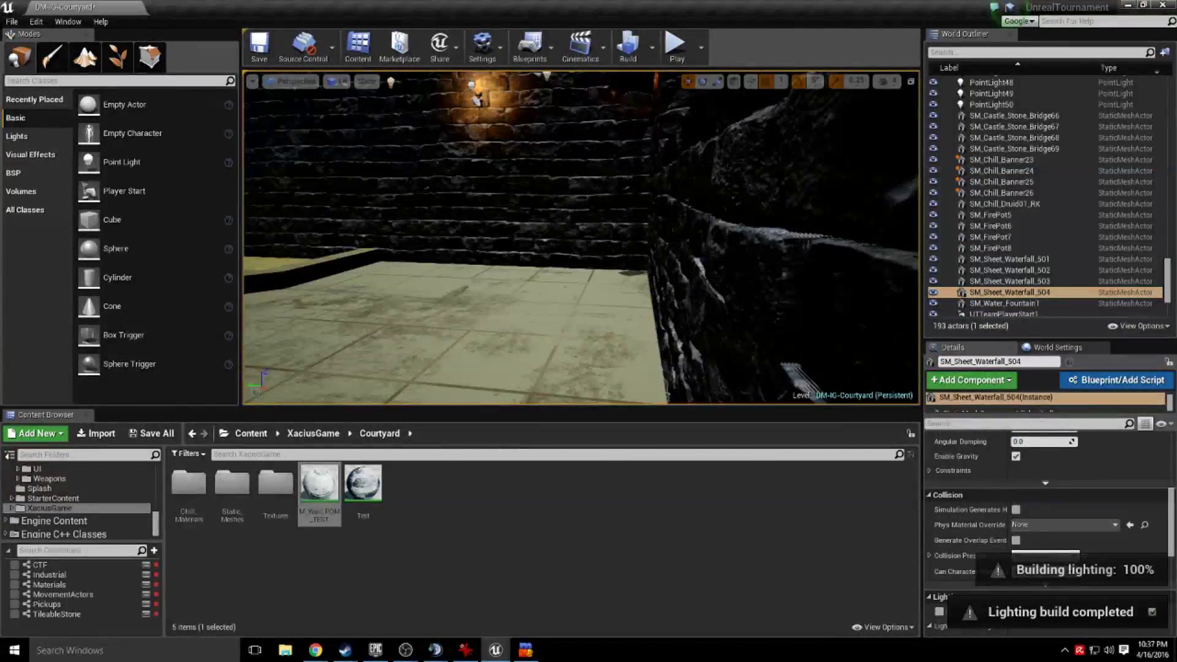
right_click(584, 273)
right_drag(584, 274, 466, 273)
key(alt+p)
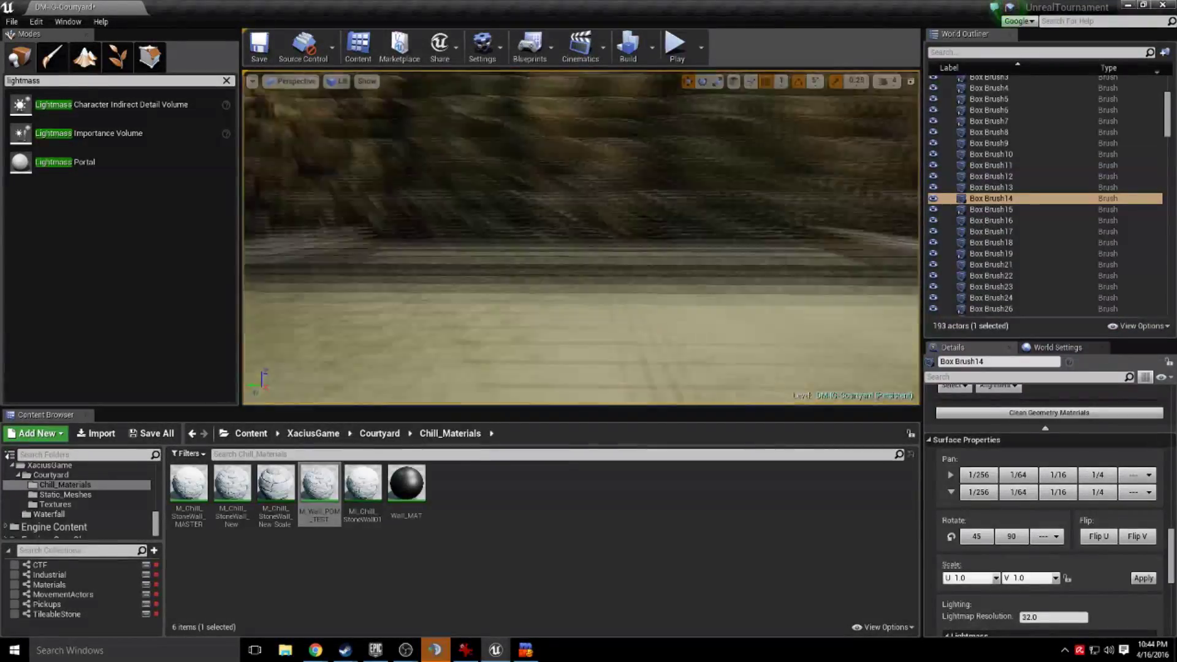
Step: Duplicate the SM_Water_Fountain1 mesh and move the copy across the courtyard into the opposite pool
mouse_move(581, 238)
right_down()
mouse_move(704, 238)
mouse_move(675, 302)
right_up()
click(675, 302)
drag(1166, 177, 1165, 287)
double_click(1006, 228)
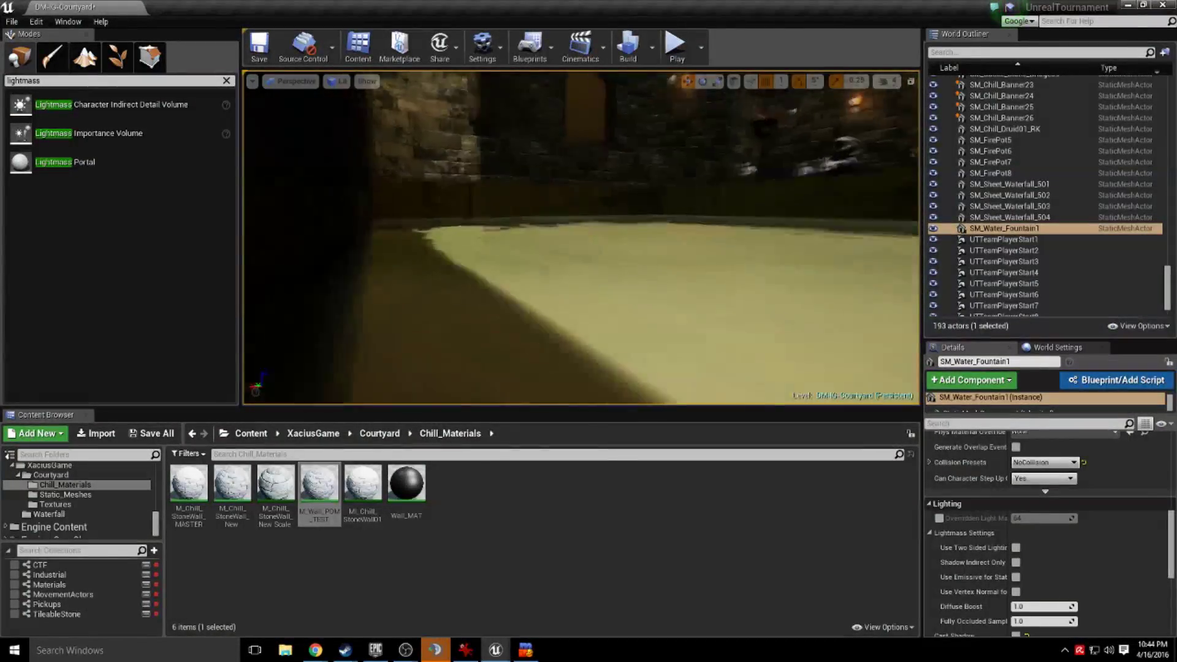
alt+drag(564, 252, 589, 272)
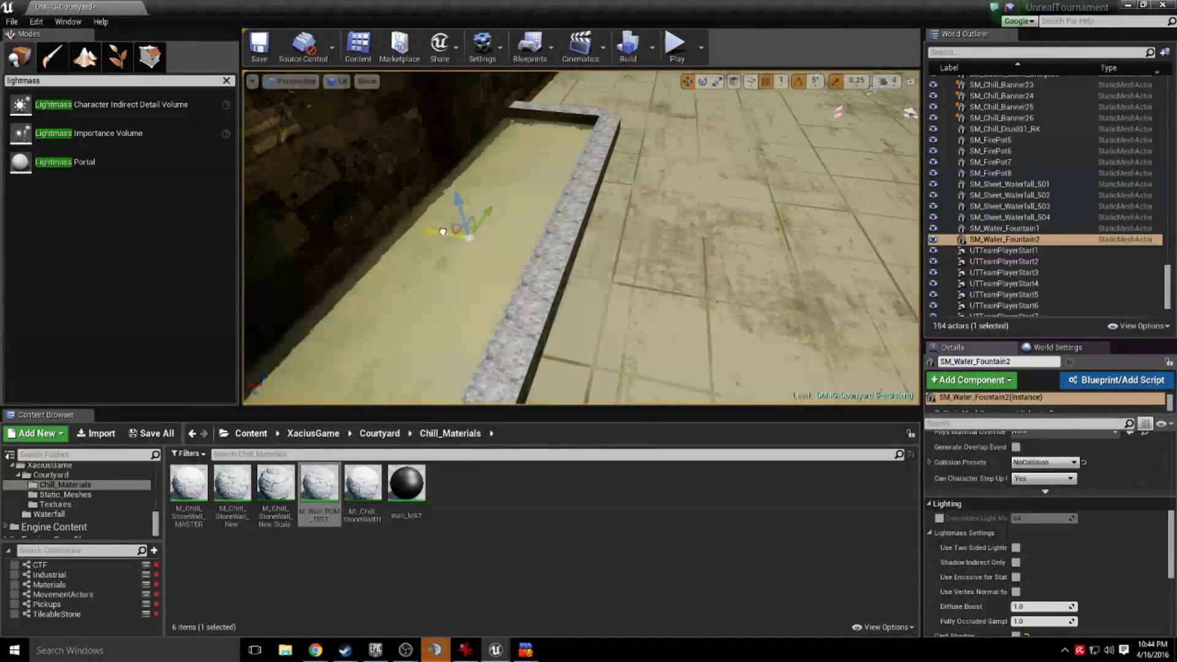
drag(442, 231, 778, 128)
right_drag(699, 223, 638, 193)
drag(644, 186, 638, 193)
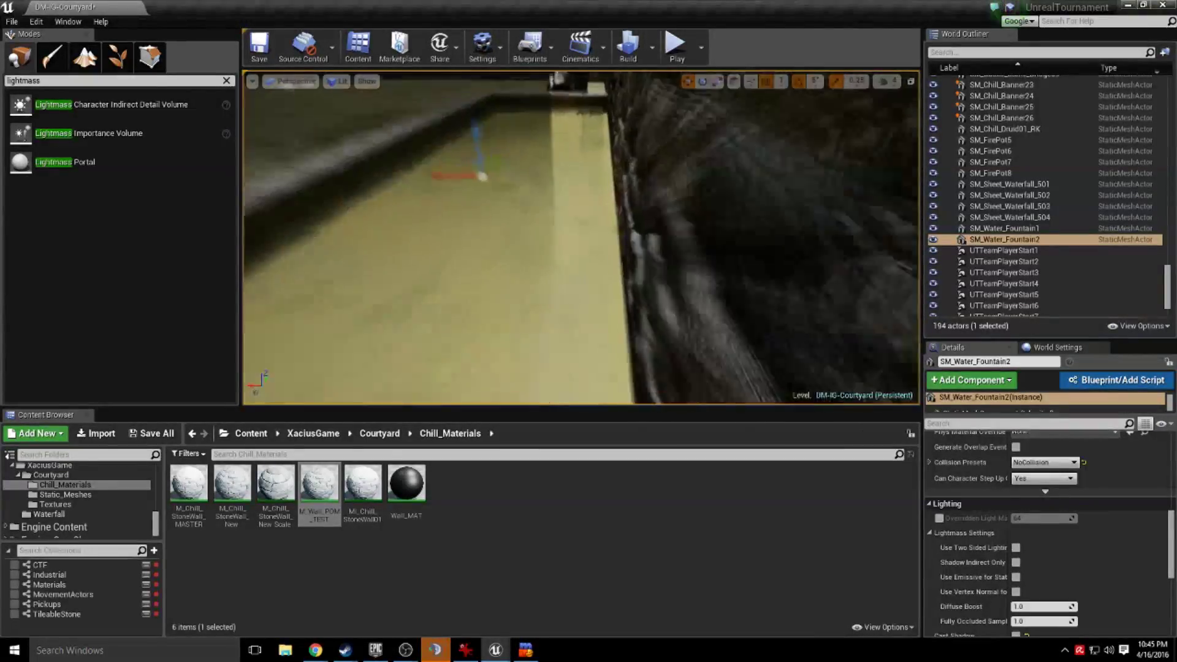
right_drag(442, 169, 466, 203)
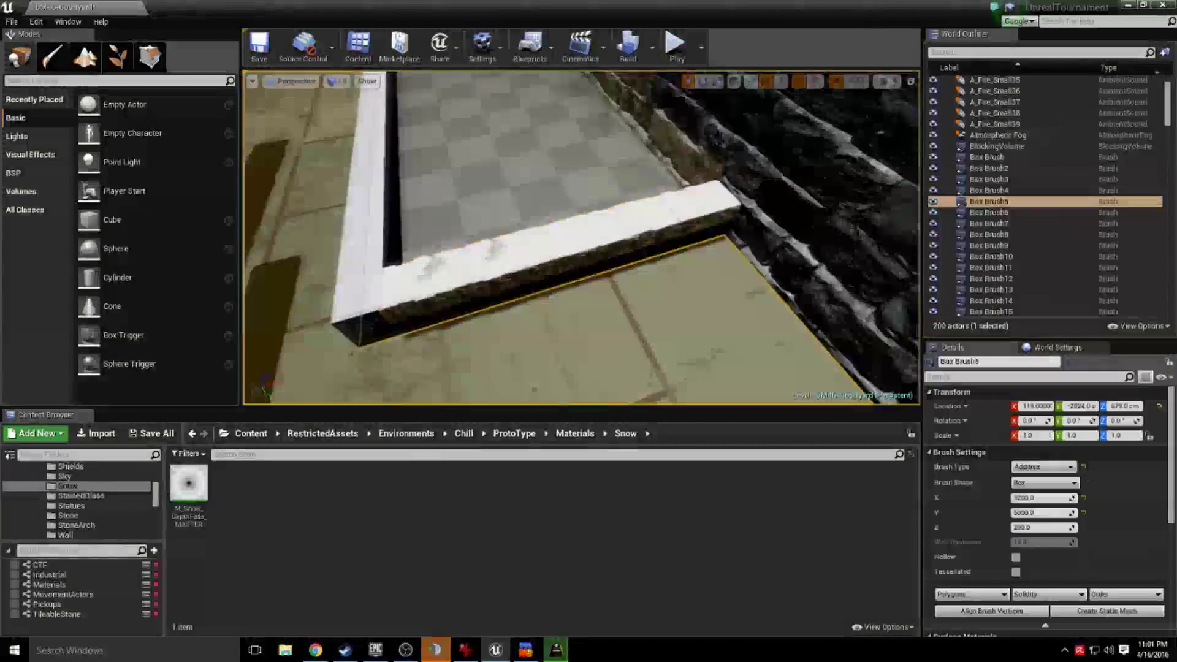
Step: In geometry editing mode, move the end vertices of the long pool border brush to reshape its corner with the short border
right_drag(256, 116, 256, 116)
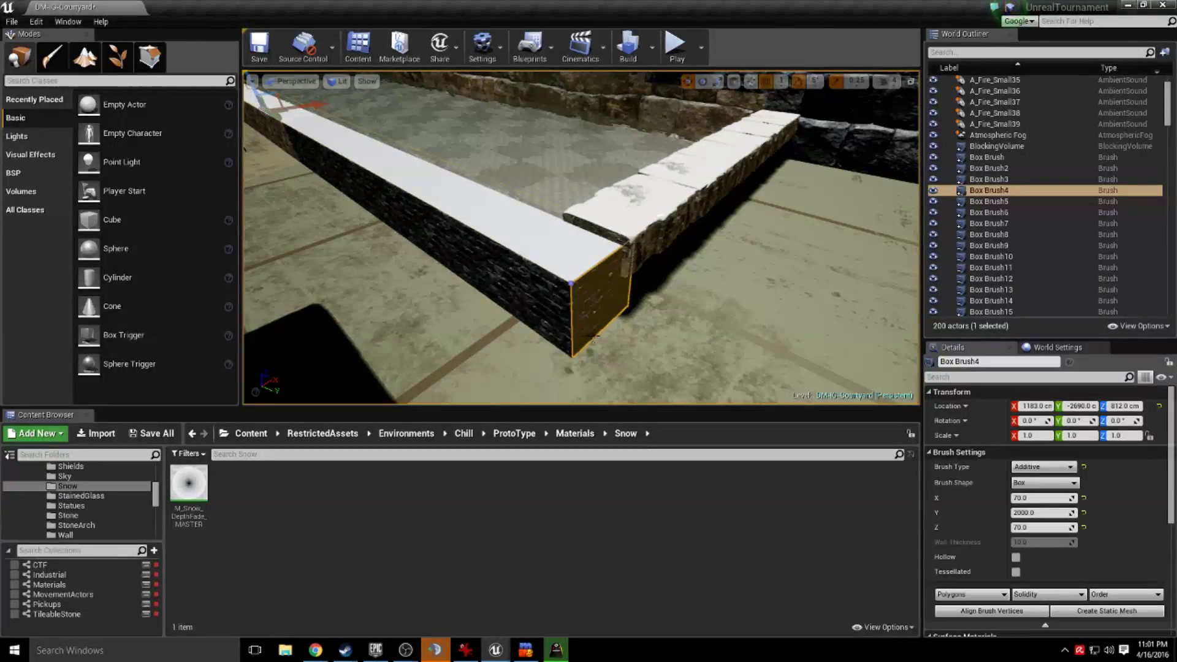
key(shift+5)
click(573, 357)
ctrl+click(571, 283)
right_drag(571, 283, 491, 288)
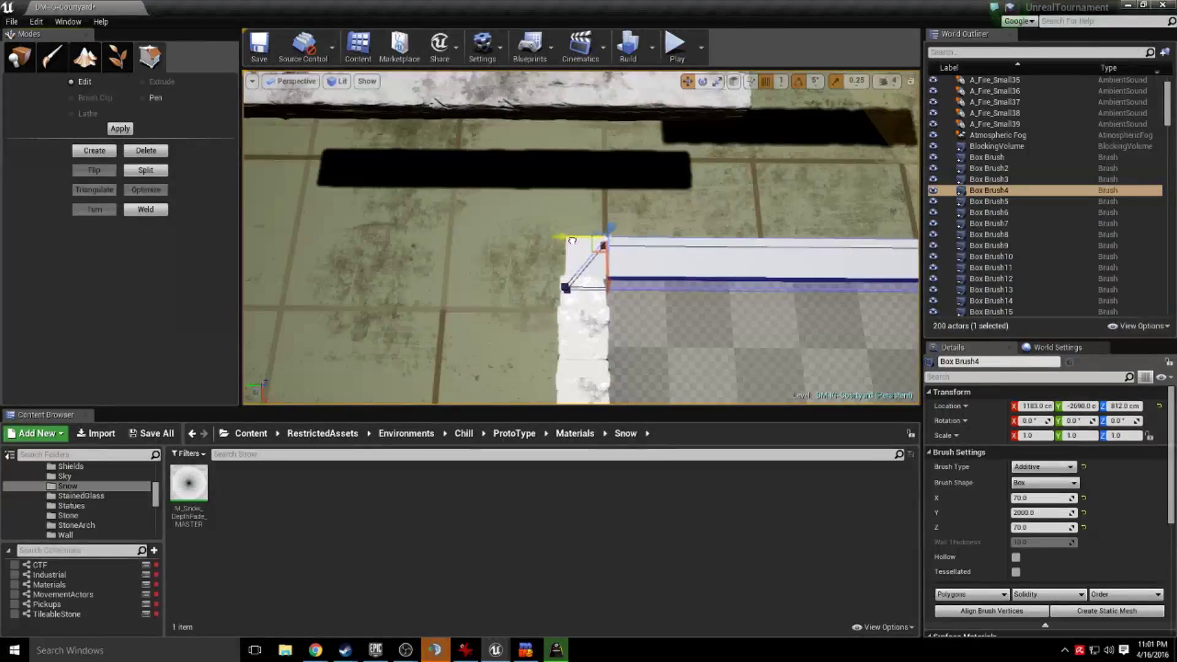
right_drag(491, 288, 567, 287)
click(567, 289)
ctrl+click(571, 336)
drag(599, 323, 639, 305)
right_drag(639, 305, 552, 304)
right_drag(627, 338, 552, 288)
Step: Duplicate the SM_Chill_StoneArch_Flat500A stone trim piece along the pool's short border
click(619, 250)
alt+drag(637, 251, 583, 242)
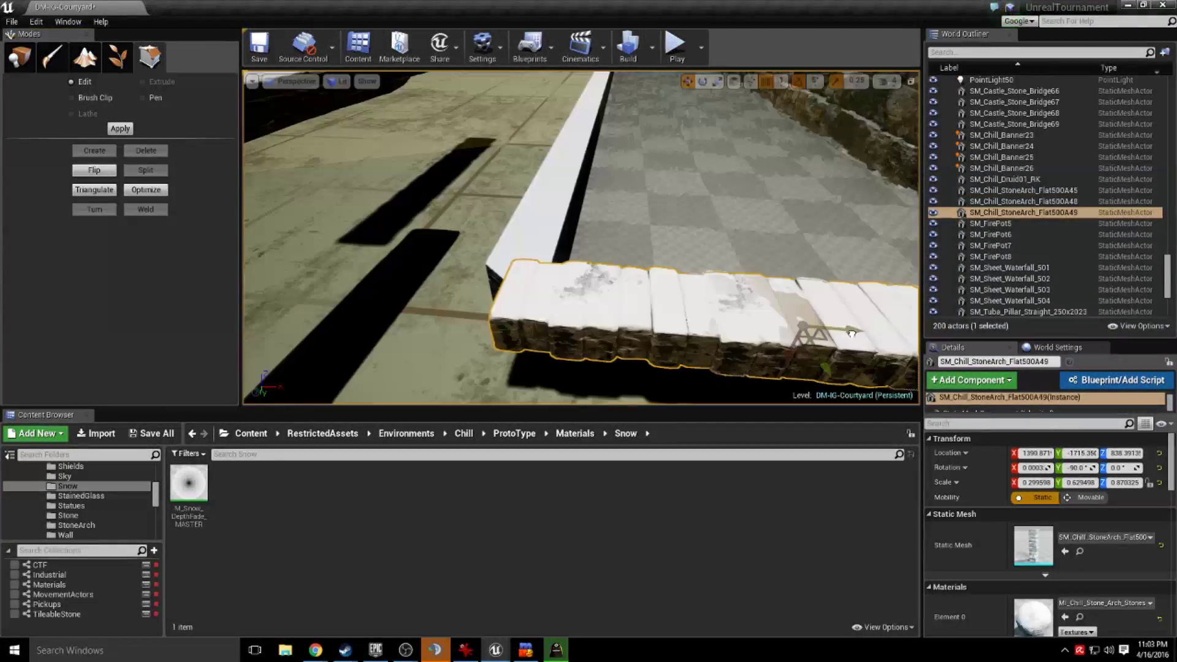
click(594, 177)
mouse_move(595, 177)
right_down()
mouse_move(551, 178)
mouse_move(625, 233)
mouse_move(607, 263)
mouse_move(566, 236)
right_up()
click(631, 239)
click(567, 236)
click(567, 236)
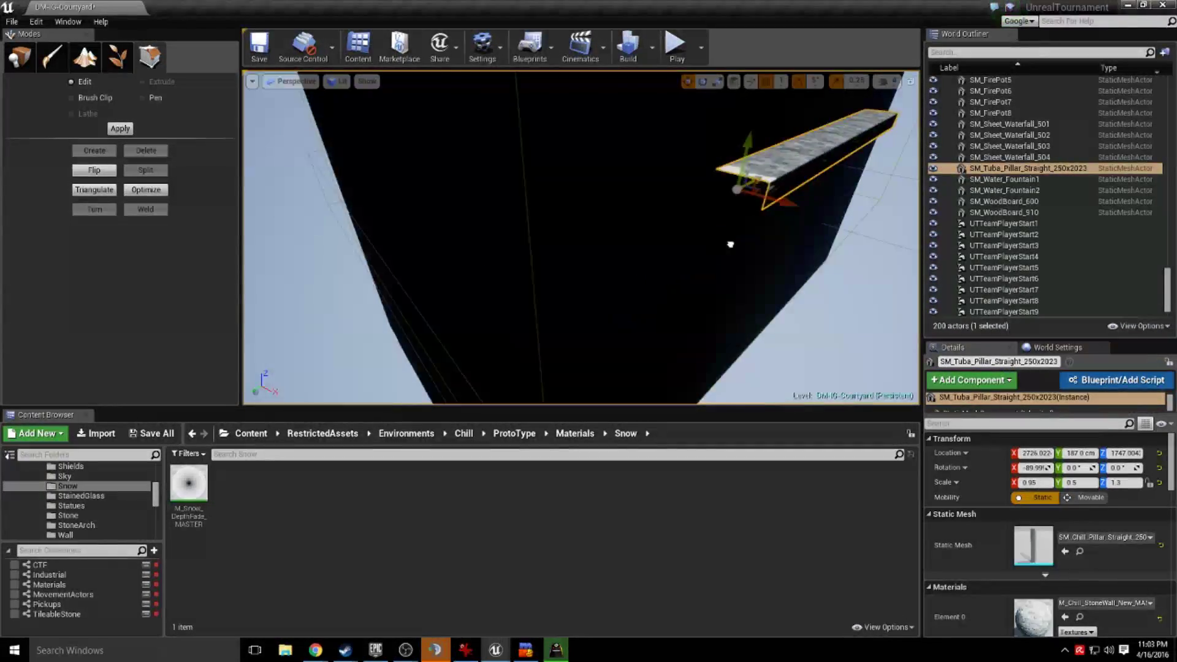
Step: Set the Z location of the loose stone arch trim piece to 839 cm
right_drag(581, 238, 540, 276)
click(295, 276)
right_drag(294, 276, 245, 270)
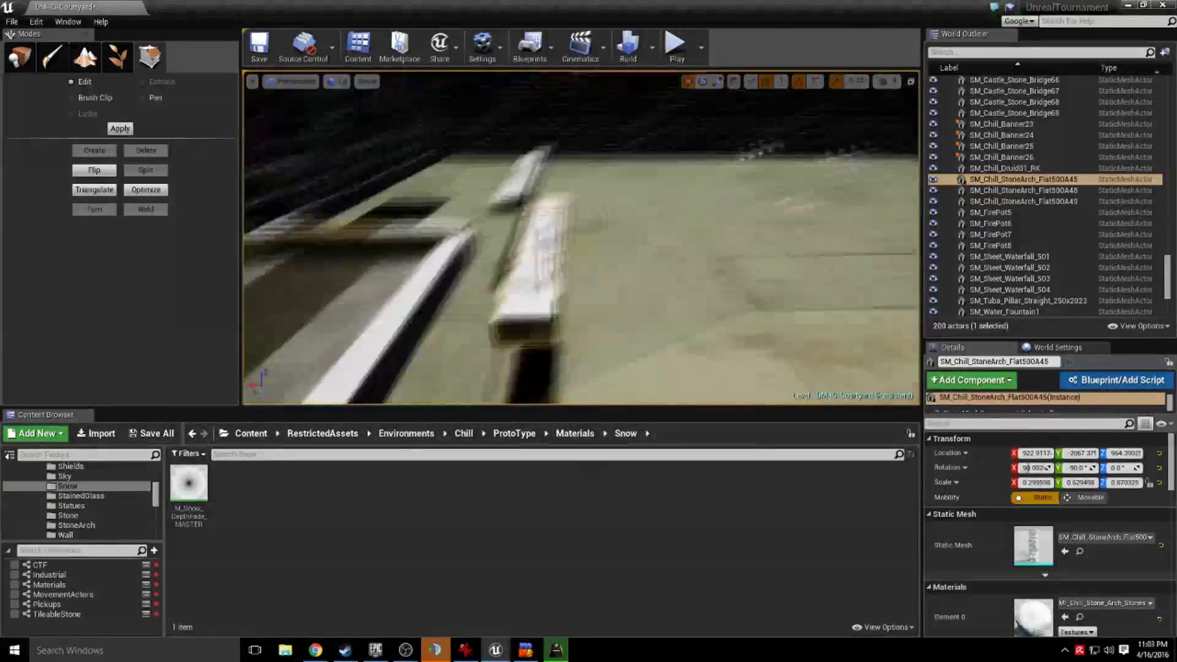
click(1124, 453)
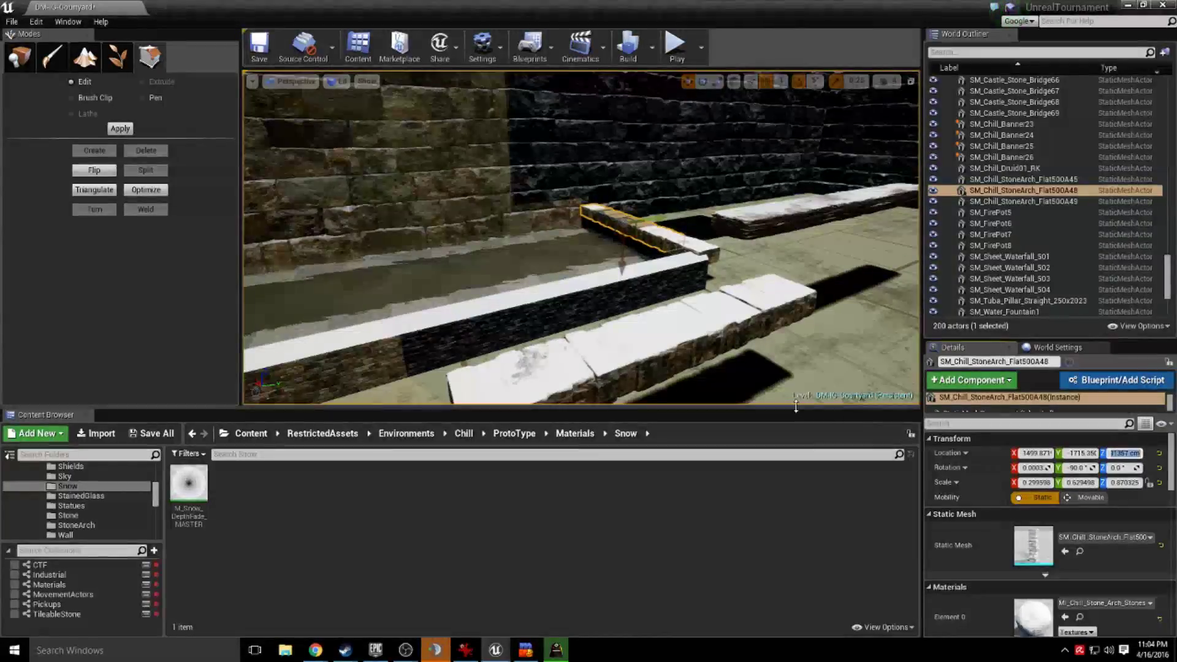
click(1125, 452)
text(839)
Step: Move the stone arch trim piece onto the pool's long border, meeting the short border at the corner
right_drag(714, 245, 797, 264)
drag(714, 245, 553, 245)
right_drag(581, 238, 430, 238)
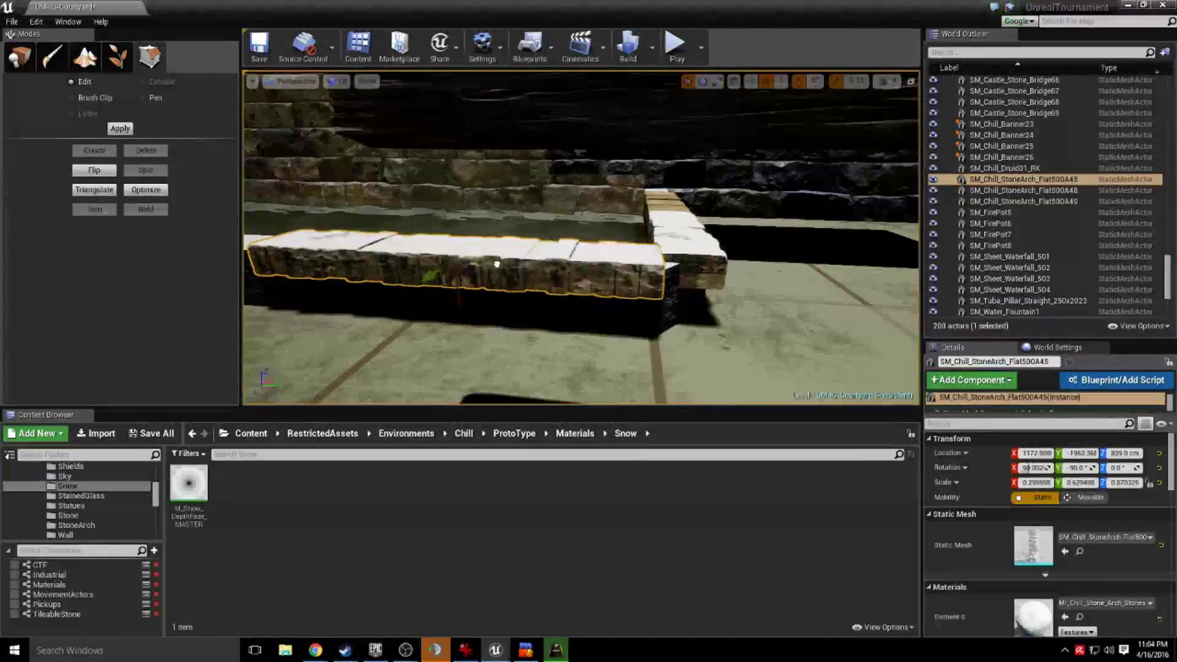
right_drag(553, 244, 552, 244)
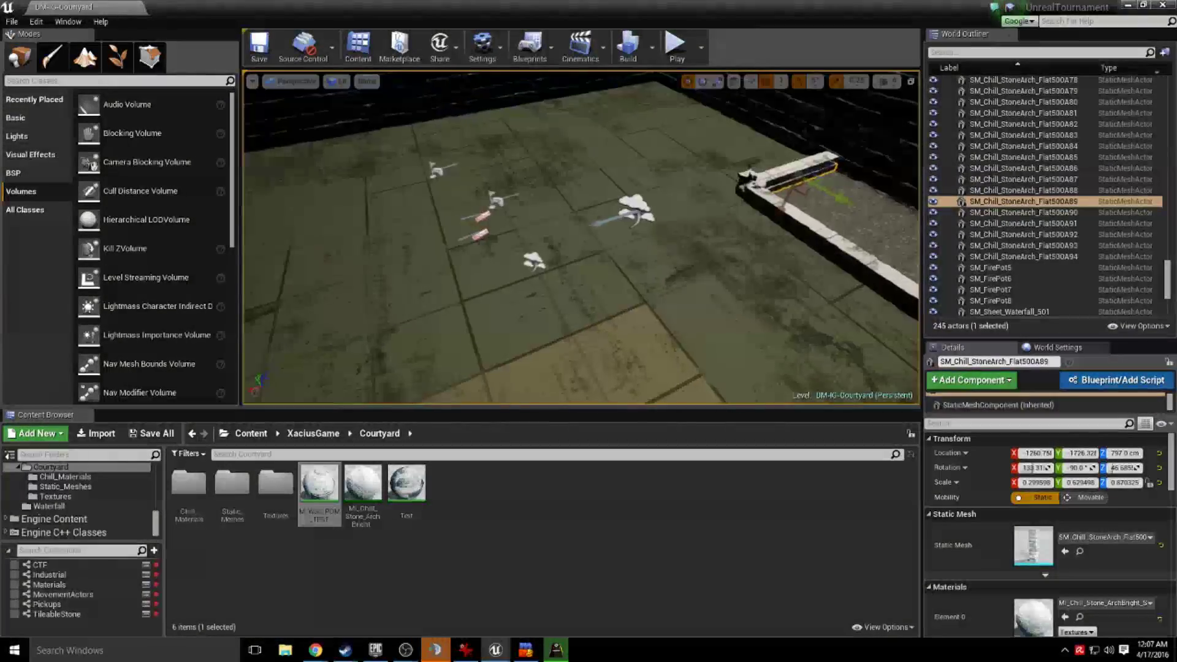
Step: Set the X size of the blocking volume on the long pool border to 70 and move it to about X -937, Z 799 cm
right_drag(581, 238, 503, 214)
drag(531, 257, 535, 274)
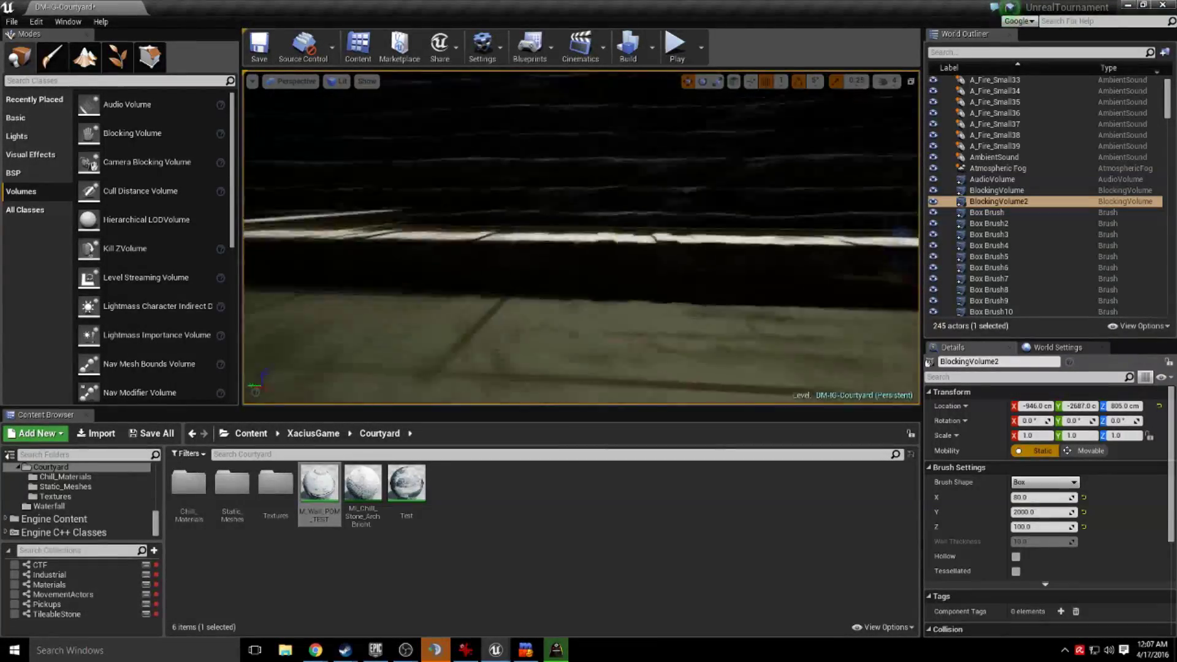
click(1041, 497)
text(70)
key(Return)
drag(636, 258, 637, 238)
right_drag(637, 239, 638, 295)
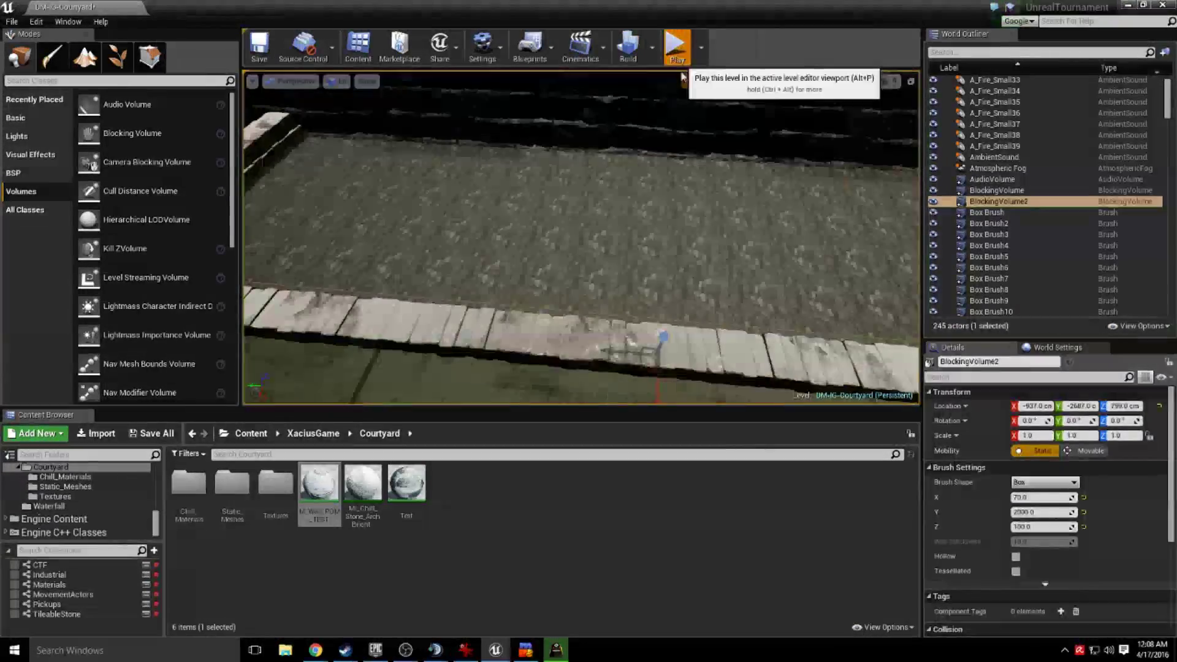
Step: Play the level in the viewport and walk through the pool to test the blocking volume
click(677, 49)
key(w)
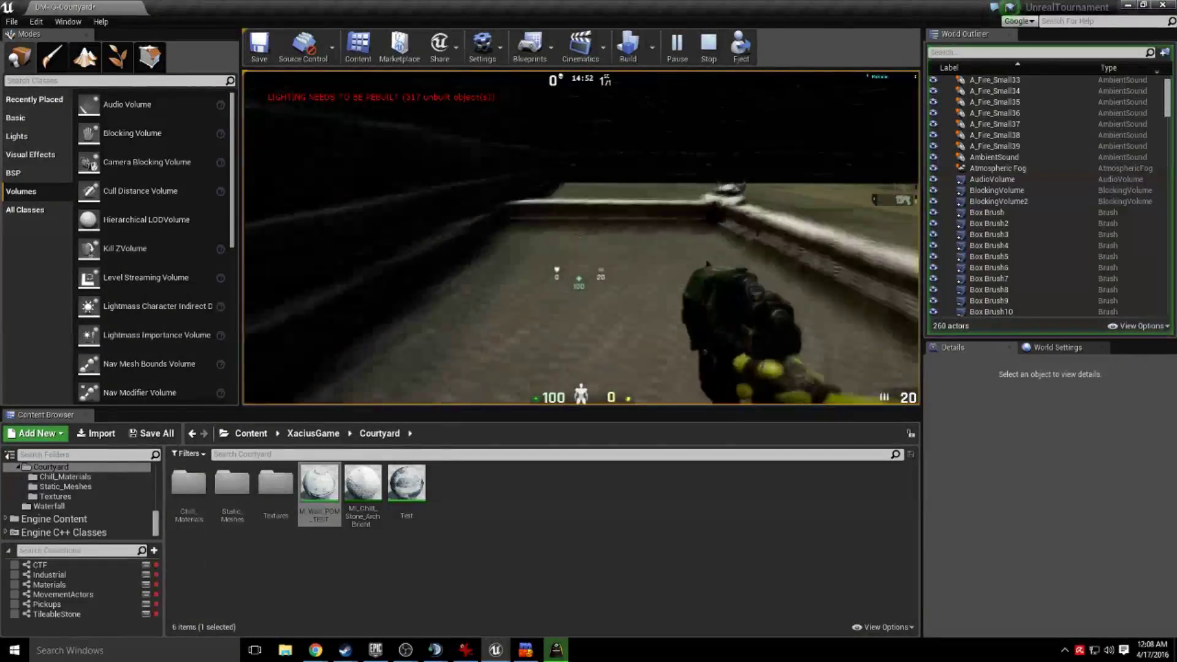
key(Escape)
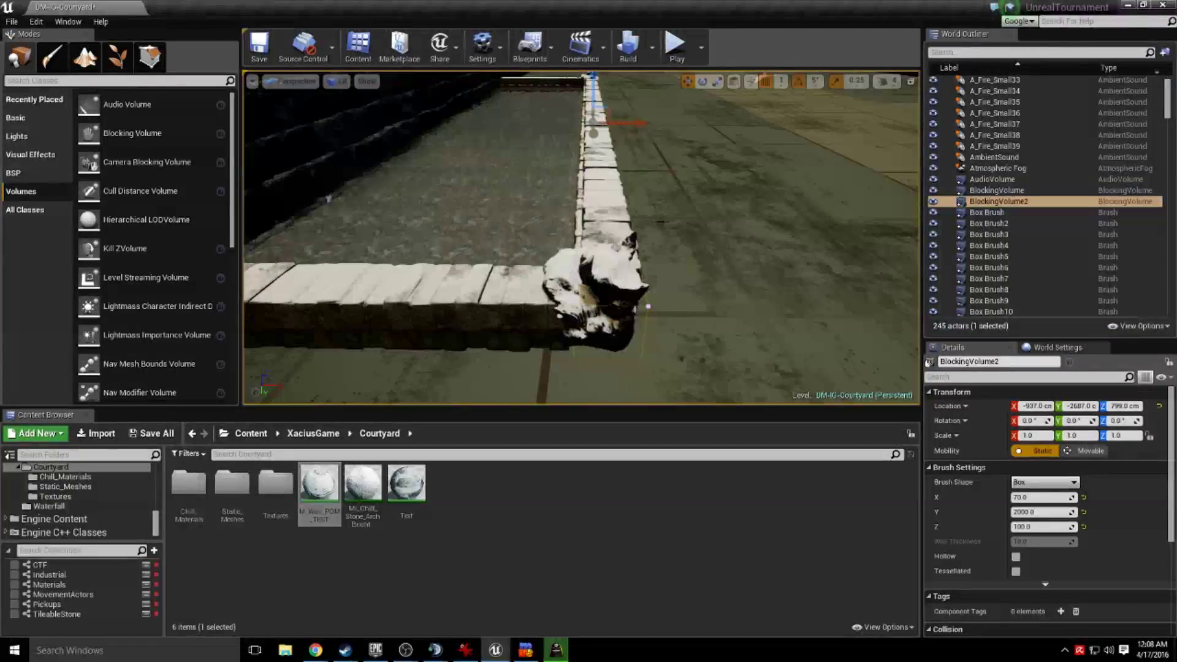
Step: Duplicate the blocking volume, rotate the copy 90 degrees and move it onto the pool's short border
key(e)
drag(593, 233, 670, 193)
key(w)
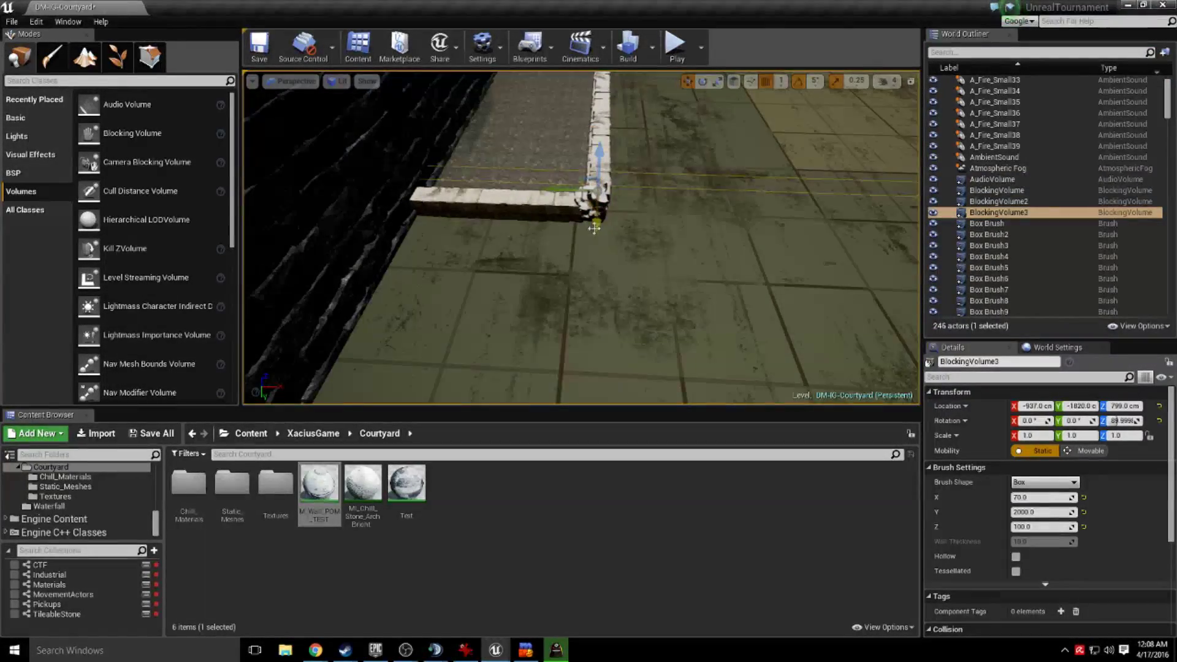
drag(555, 207, 244, 206)
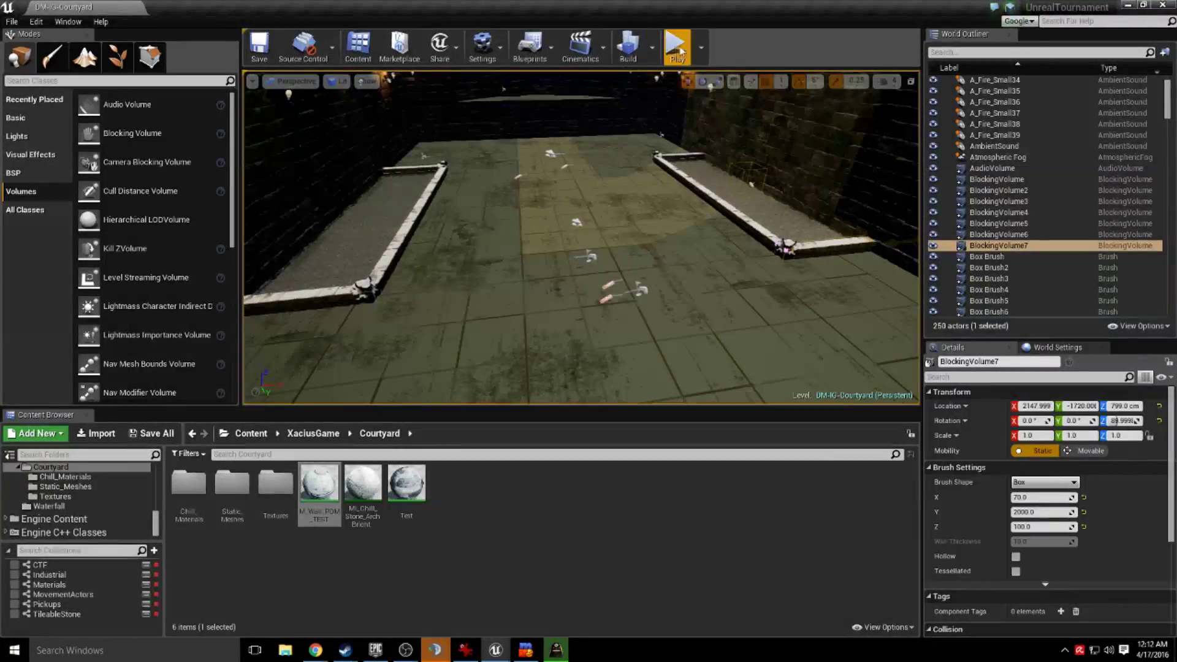
Step: Play the level again and walk around both pools to test all the border blocking volumes
click(675, 46)
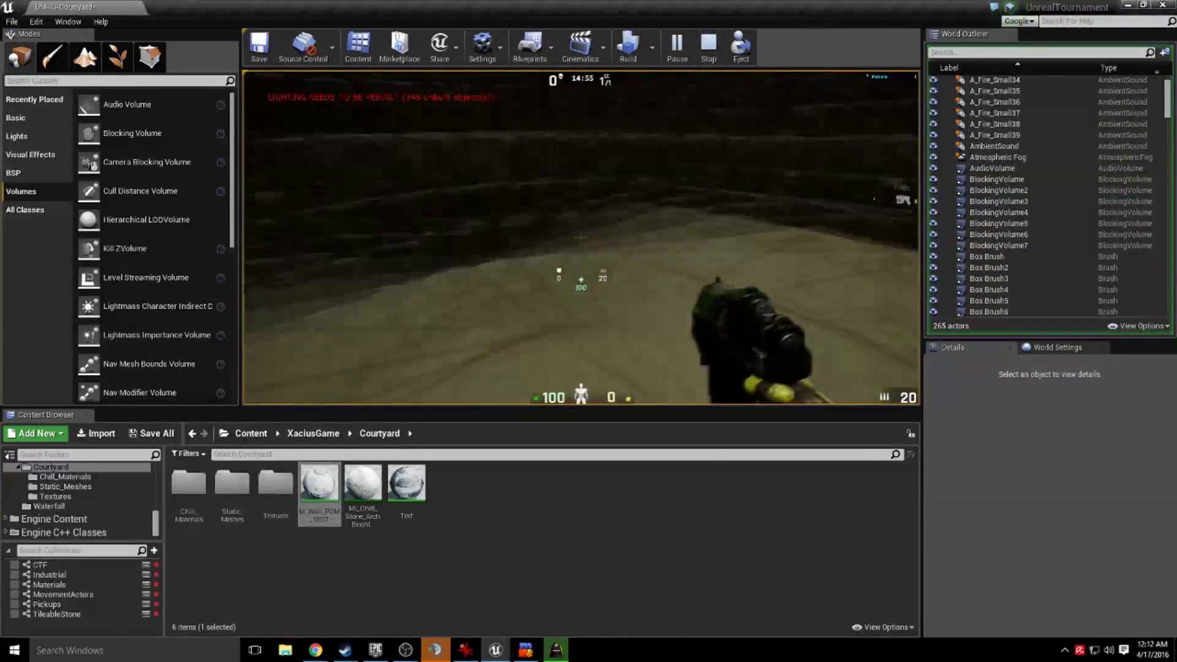
key(w)
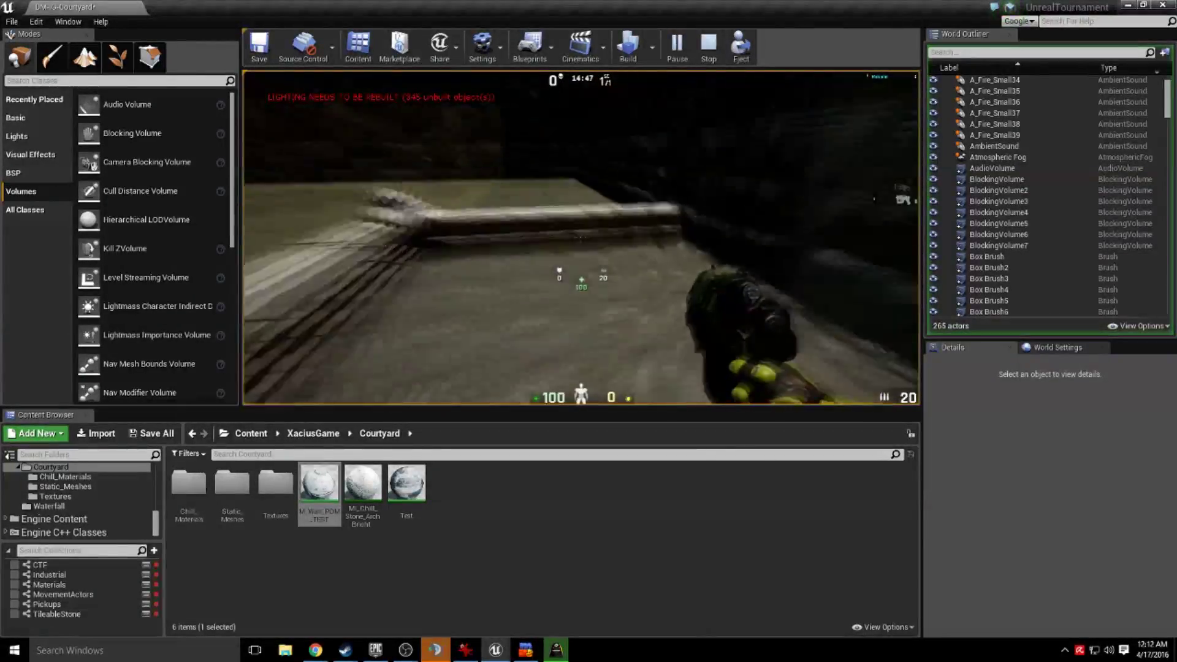
key(w)
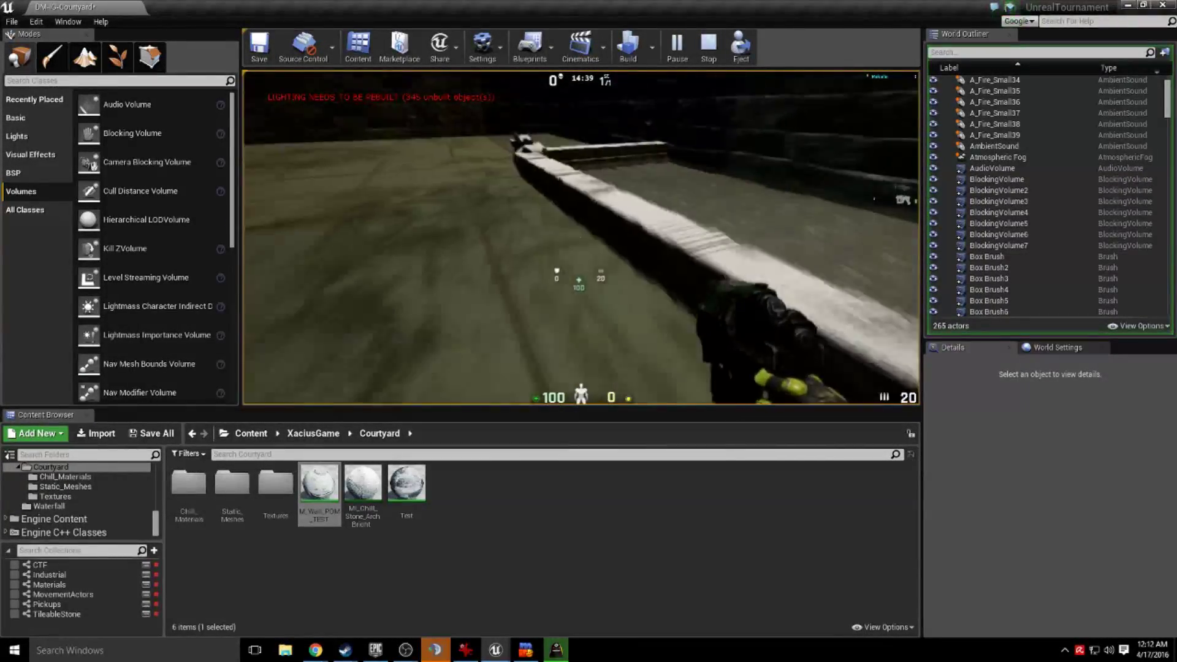
Step: End the play test and assign the A_Water_Shallow04 sound to the second ambient sound actor beside the pool
key(Escape)
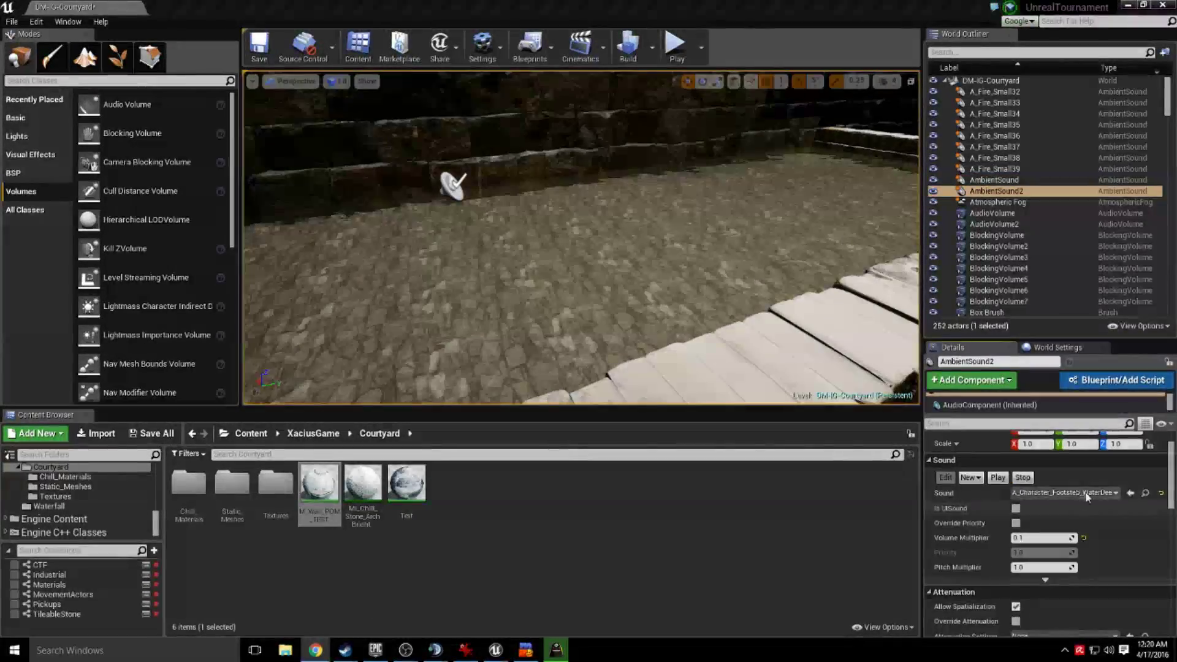
click(1087, 496)
text(water)
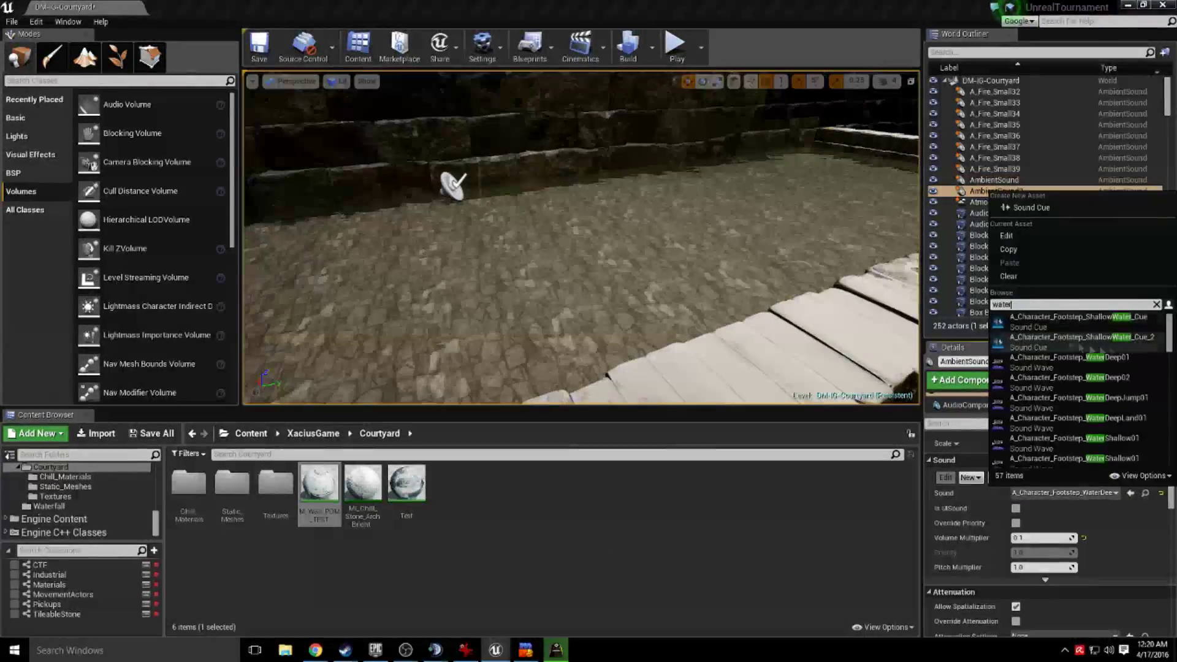
scroll(1079, 393, down, 3)
click(1042, 453)
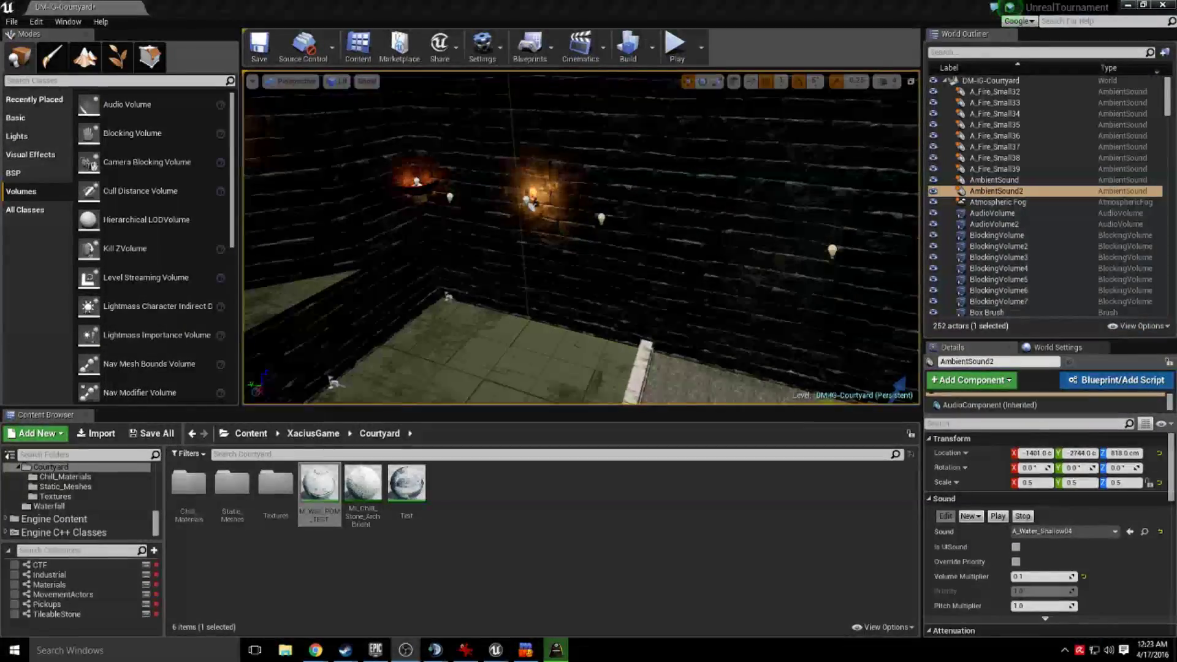
Step: Look over the courtyard walls and pools, and play the level to walk through the courtyard
mouse_move(581, 238)
right_down()
mouse_move(520, 238)
mouse_move(650, 281)
mouse_move(650, 307)
right_up()
click(575, 281)
mouse_move(575, 281)
right_down()
mouse_move(503, 281)
mouse_move(502, 294)
right_up()
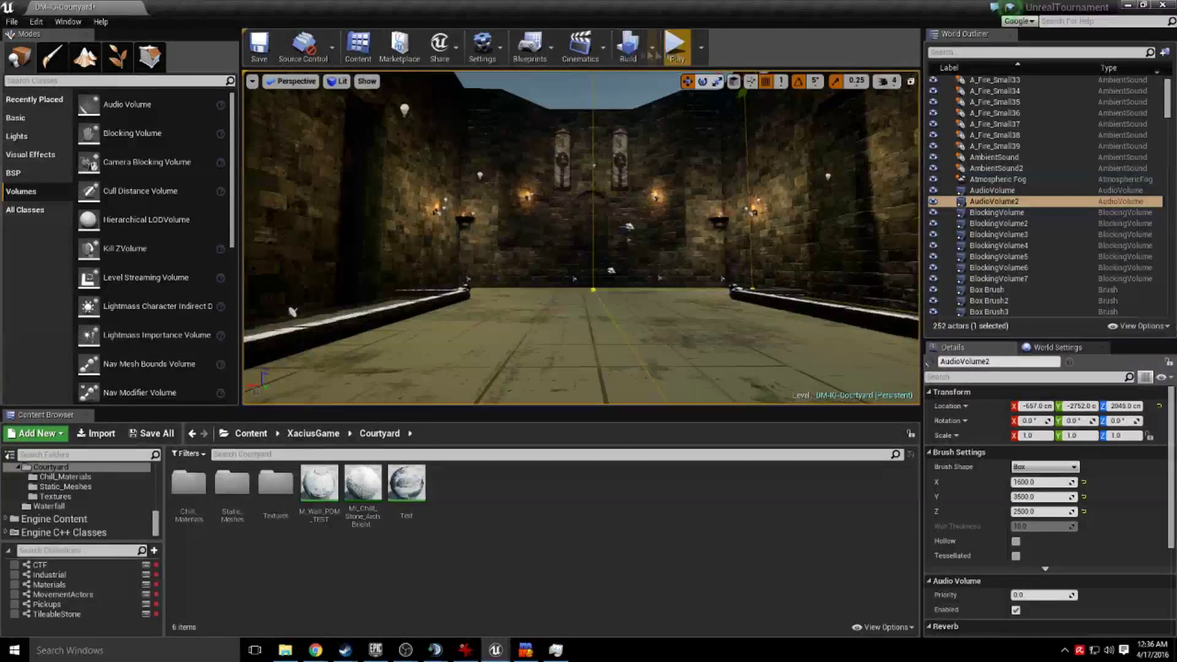
click(691, 54)
key(w)
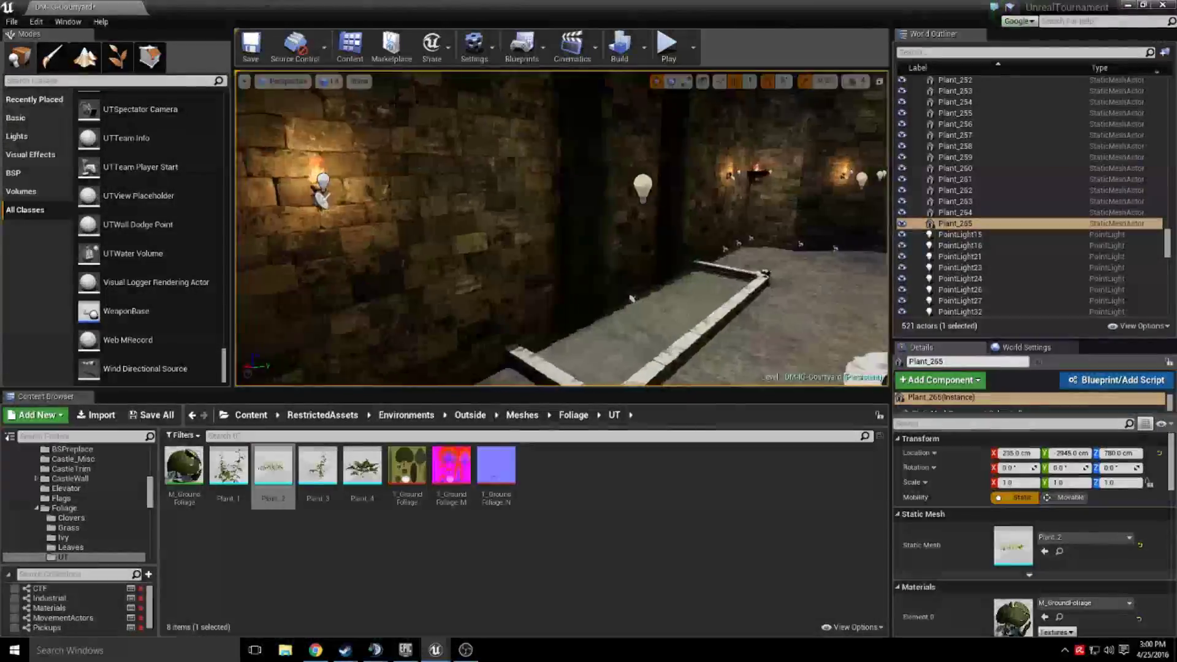
Step: Build the level's lighting with the plants in the round stone planter in place
right_drag(632, 298, 760, 294)
key(f)
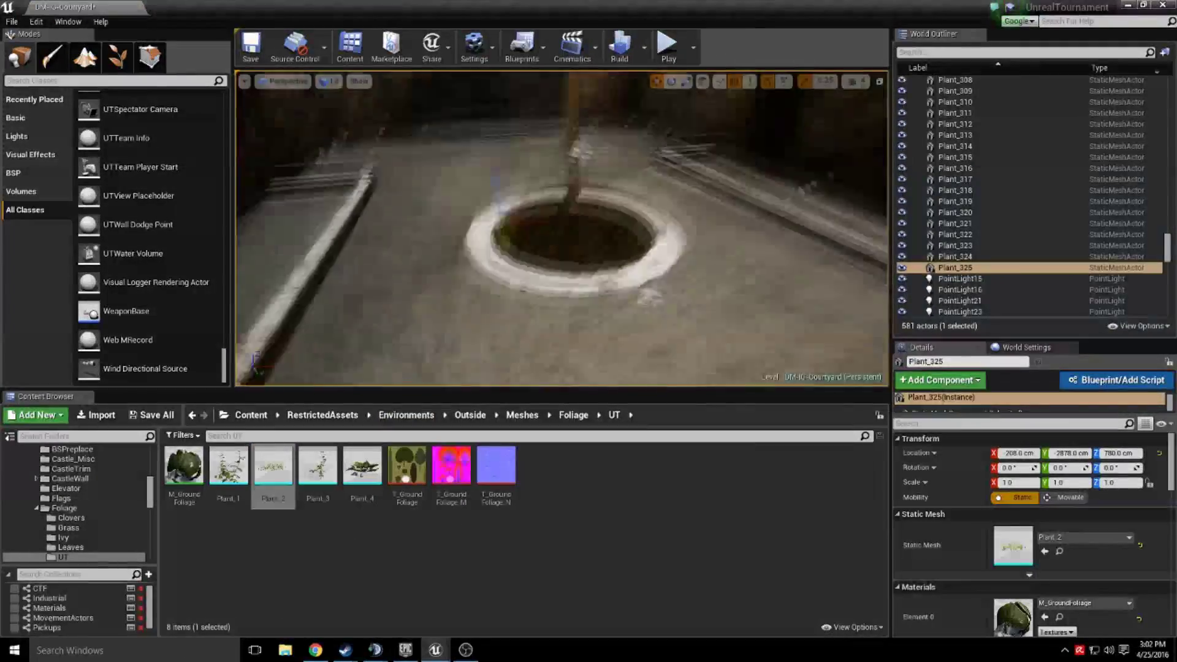
click(619, 47)
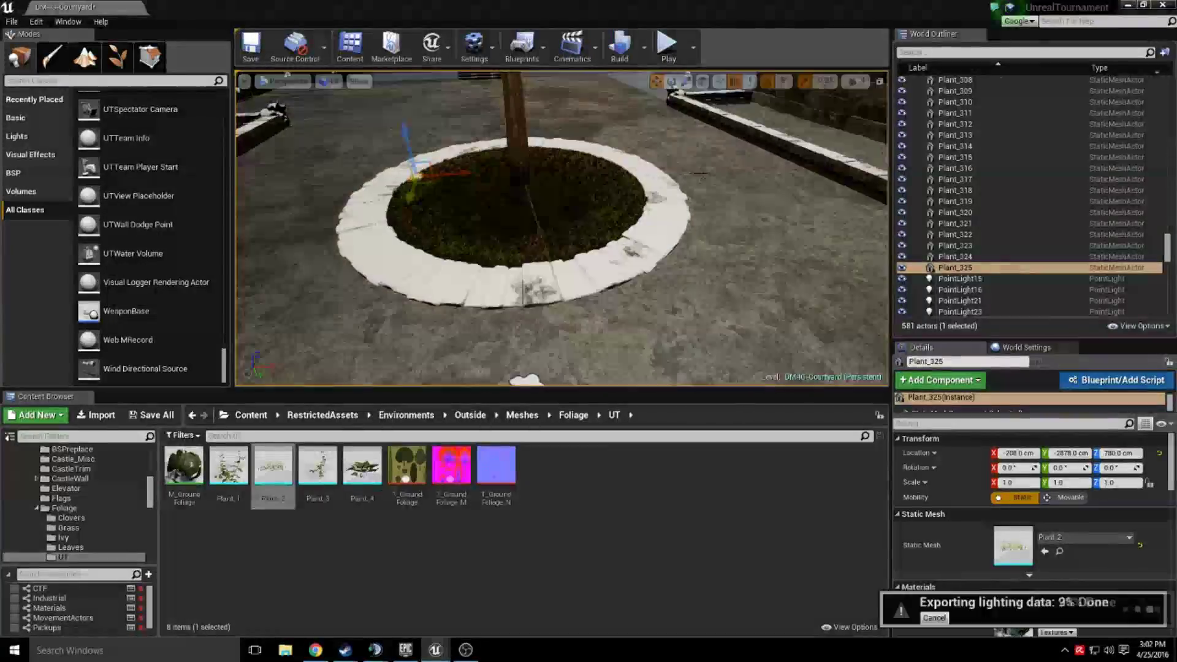
right_drag(561, 228, 551, 181)
mouse_move(561, 228)
right_down()
mouse_move(662, 229)
mouse_move(539, 220)
mouse_move(561, 239)
right_up()
Step: Select all the fern meshes from SM_Fern_01 to SM_Fern_8 and open their shared Z location for editing
scroll(1041, 244, up, 4)
scroll(1041, 244, up, 3)
drag(1166, 233, 1147, 289)
click(981, 94)
shift+click(981, 182)
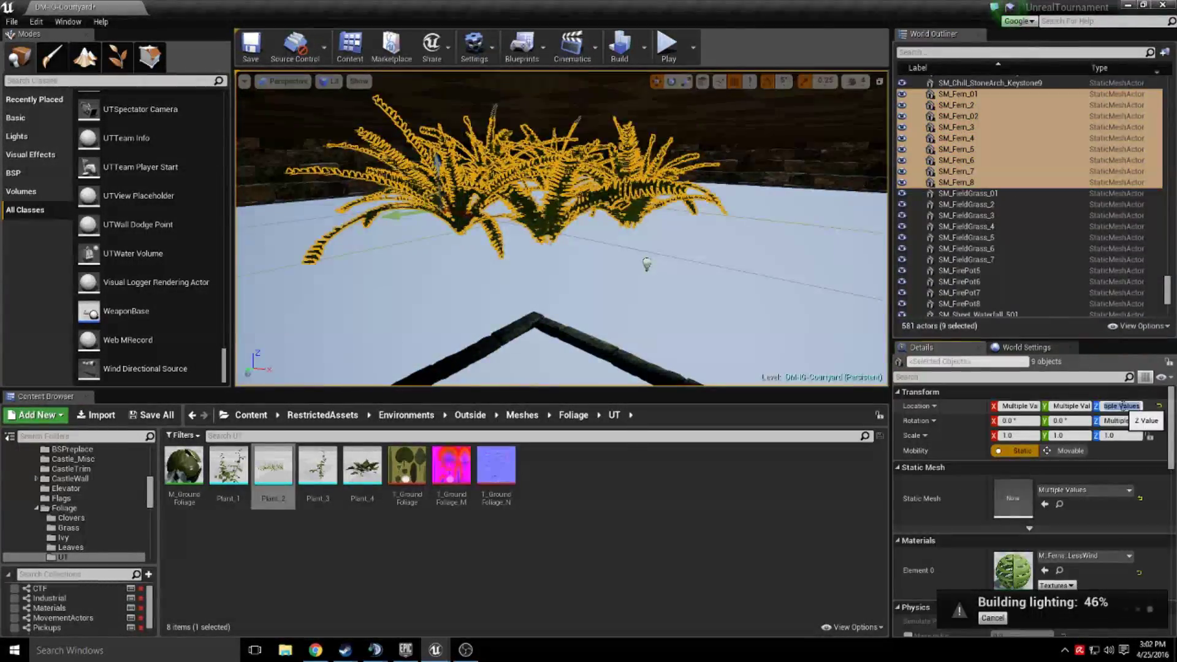
right_drag(791, 184, 723, 229)
click(790, 184)
right_drag(791, 184, 778, 202)
scroll(105, 509, down, 5)
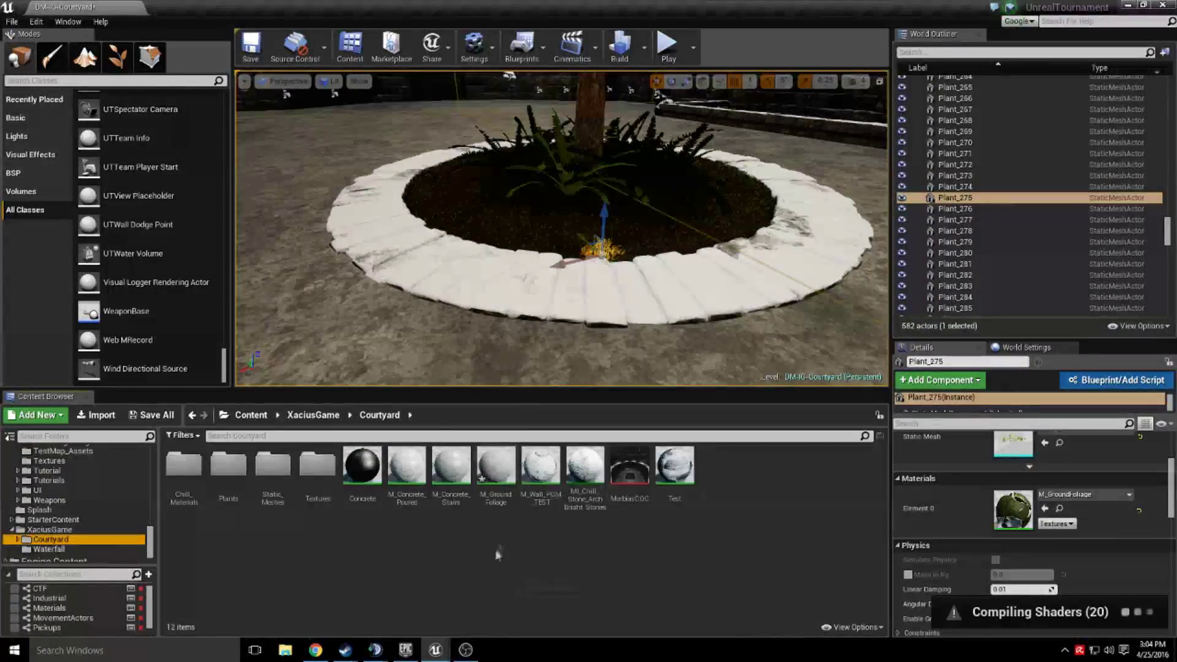
Step: Move the M_GroundFoliage material into the Plants folder and set the selected node's value in its material graph to 0.03
drag(493, 473, 228, 469)
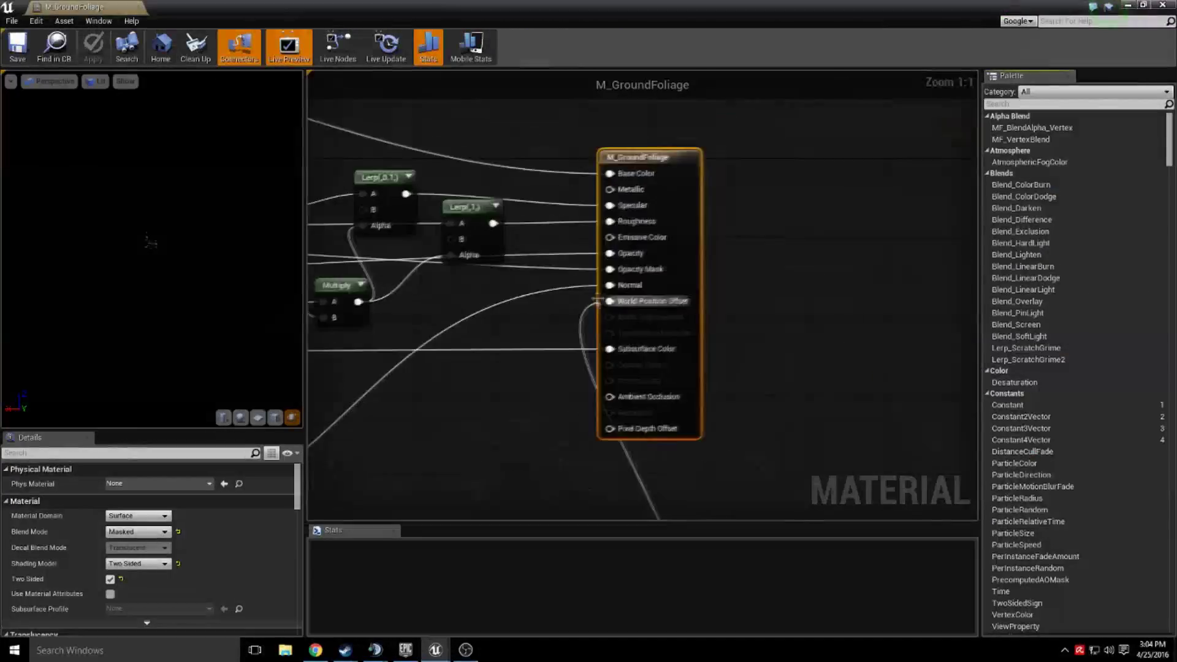
right_drag(665, 221, 791, 73)
right_drag(568, 245, 694, 241)
click(565, 231)
click(147, 484)
text(0.03)
key(Return)
right_drag(733, 190, 730, 214)
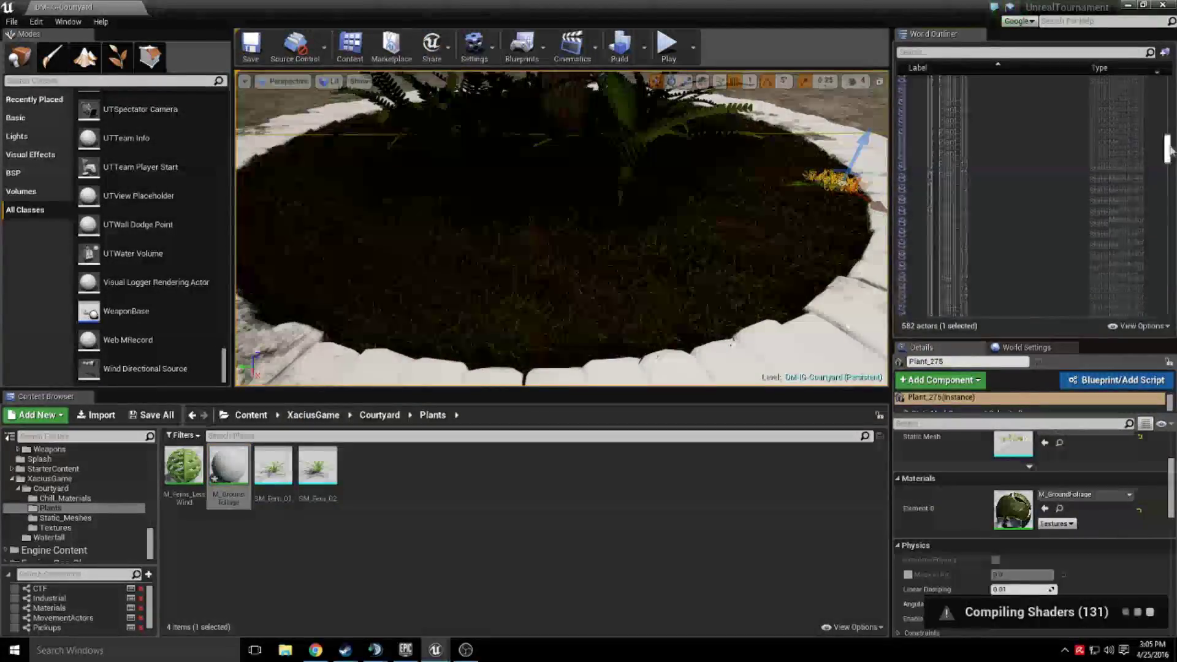
Step: Select all the small Plant meshes that cover the soil of the round planter
click(956, 182)
drag(1169, 150, 1167, 249)
shift+click(956, 251)
Step: Rename the ground foliage material in the Plants folder as M_GroundFoliage_LessWind
right_click(236, 485)
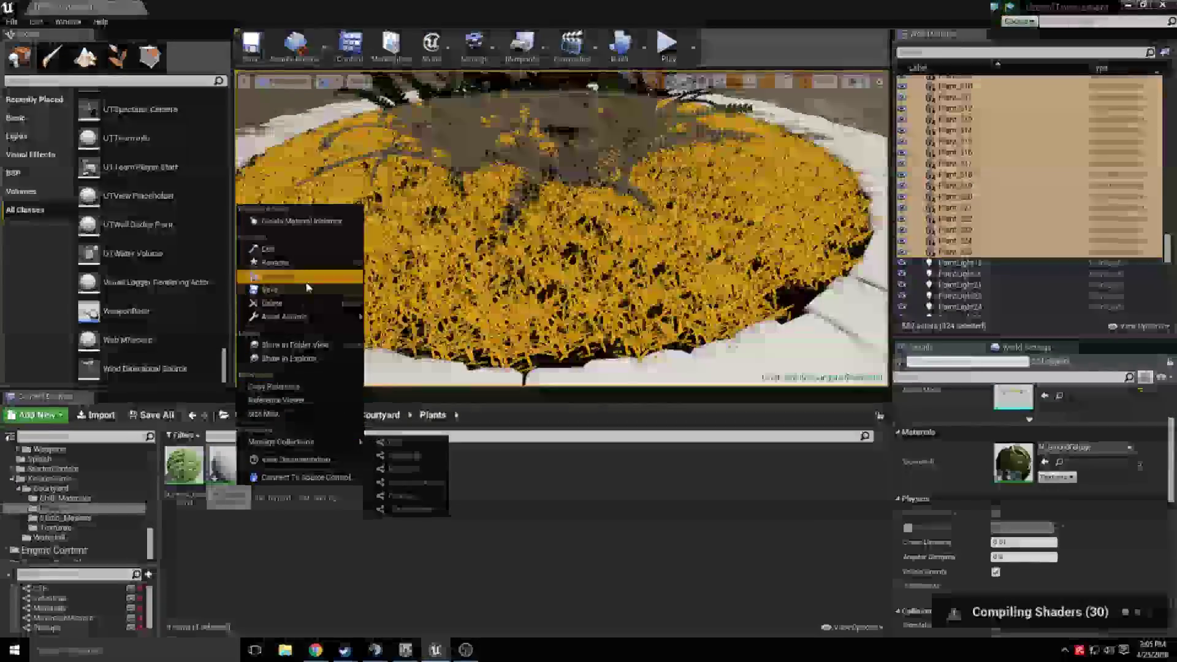
click(275, 262)
key(BackSpace)
text(M_GroundFoliage_LessWind)
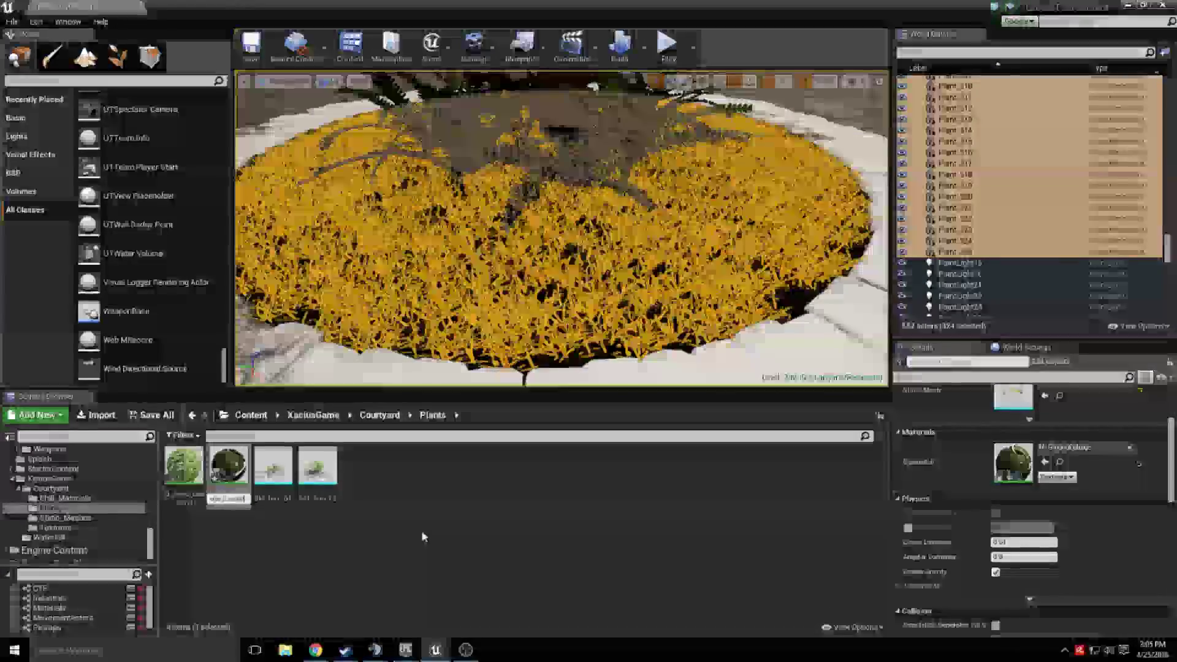
key(Return)
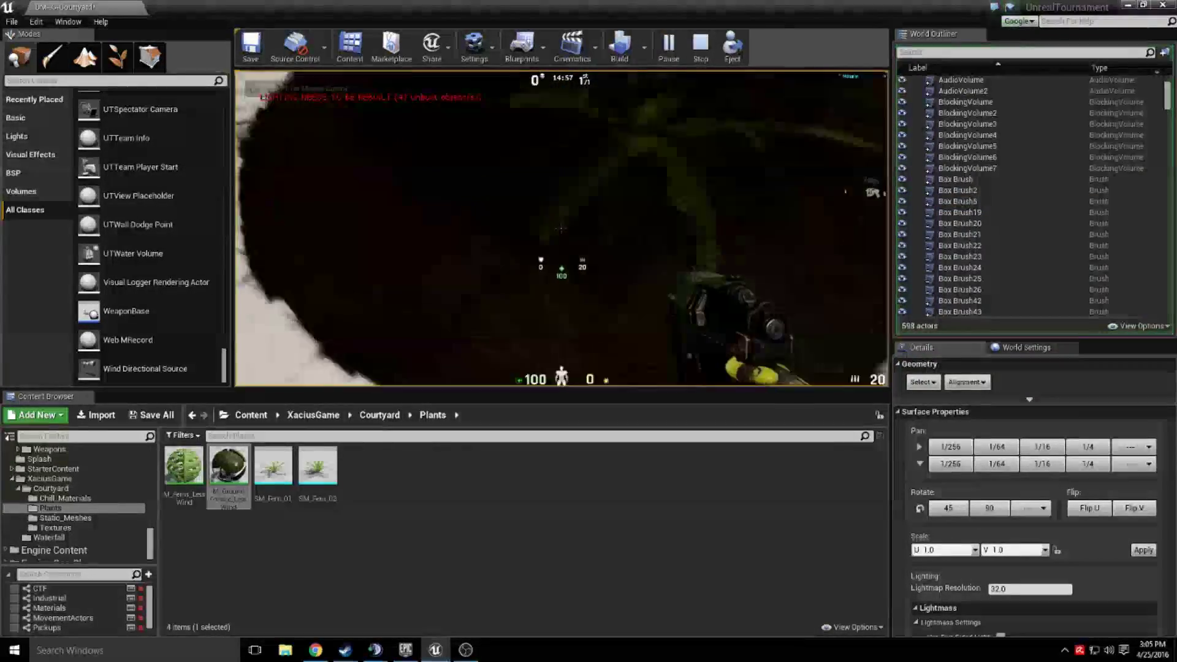
Step: Walk around the round planter in the running level to check how the foliage moves
key(w)
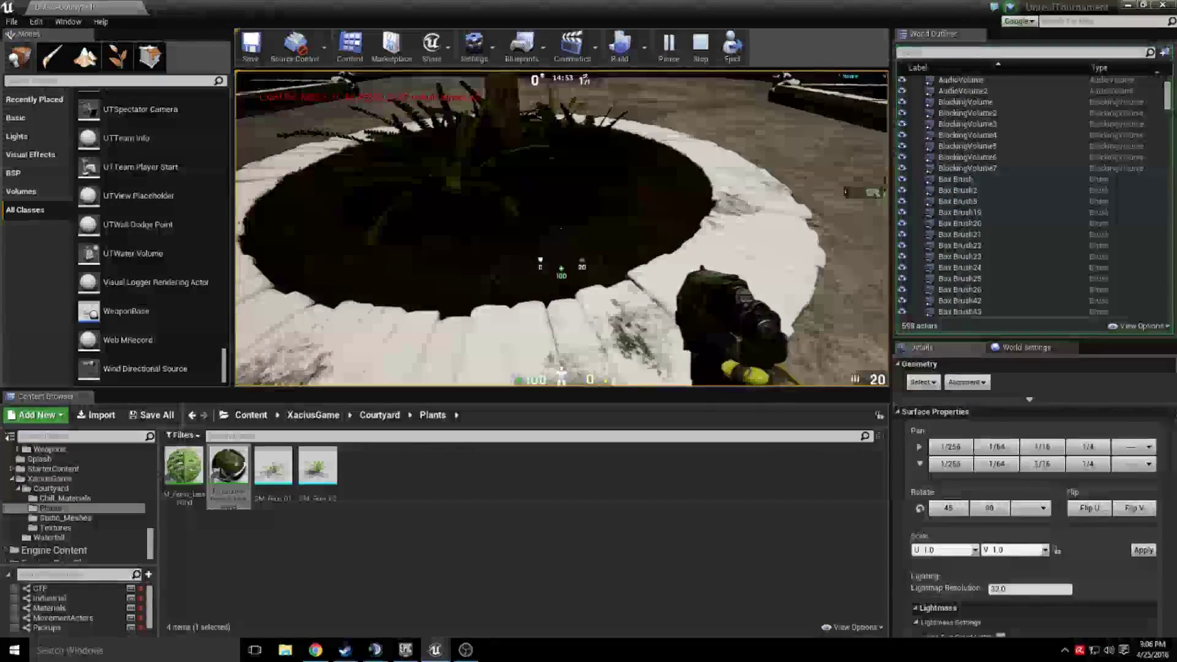